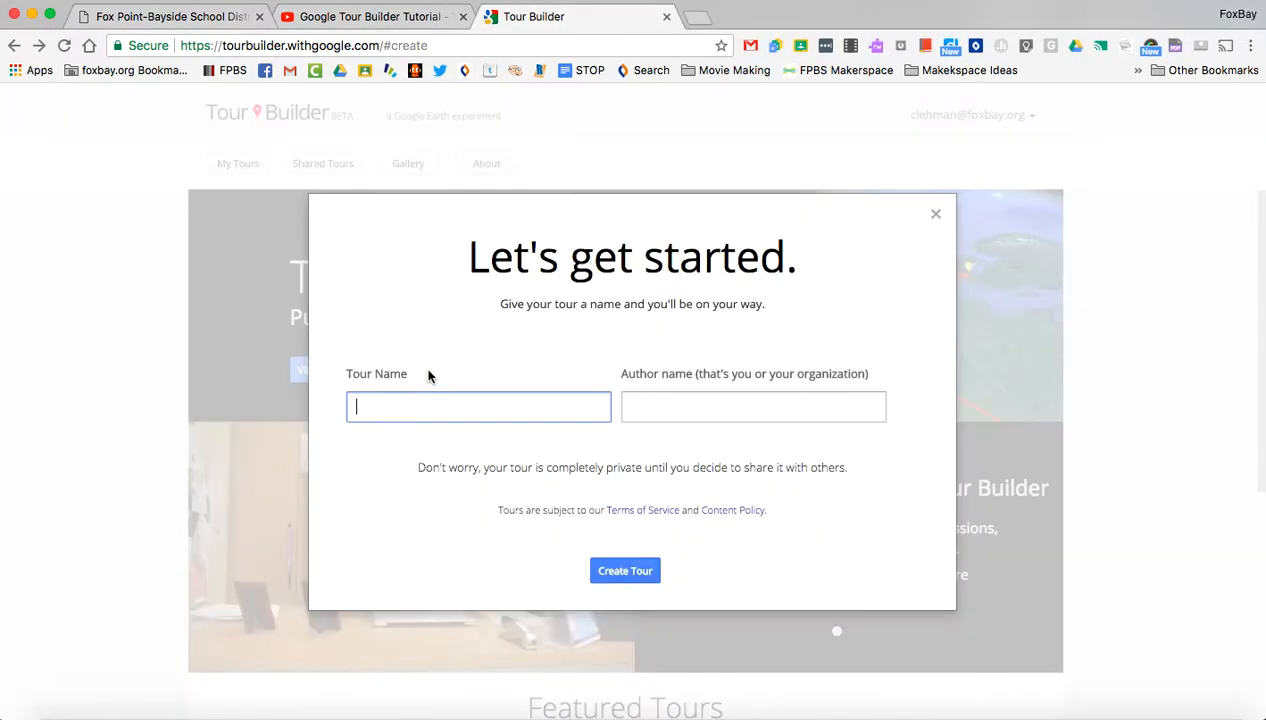
# - Create a new tour named "My Tour" with the author's name filled in
pyautogui.write('My Tour')
pyautogui.press('Tab')
pyautogui.write('Chad')
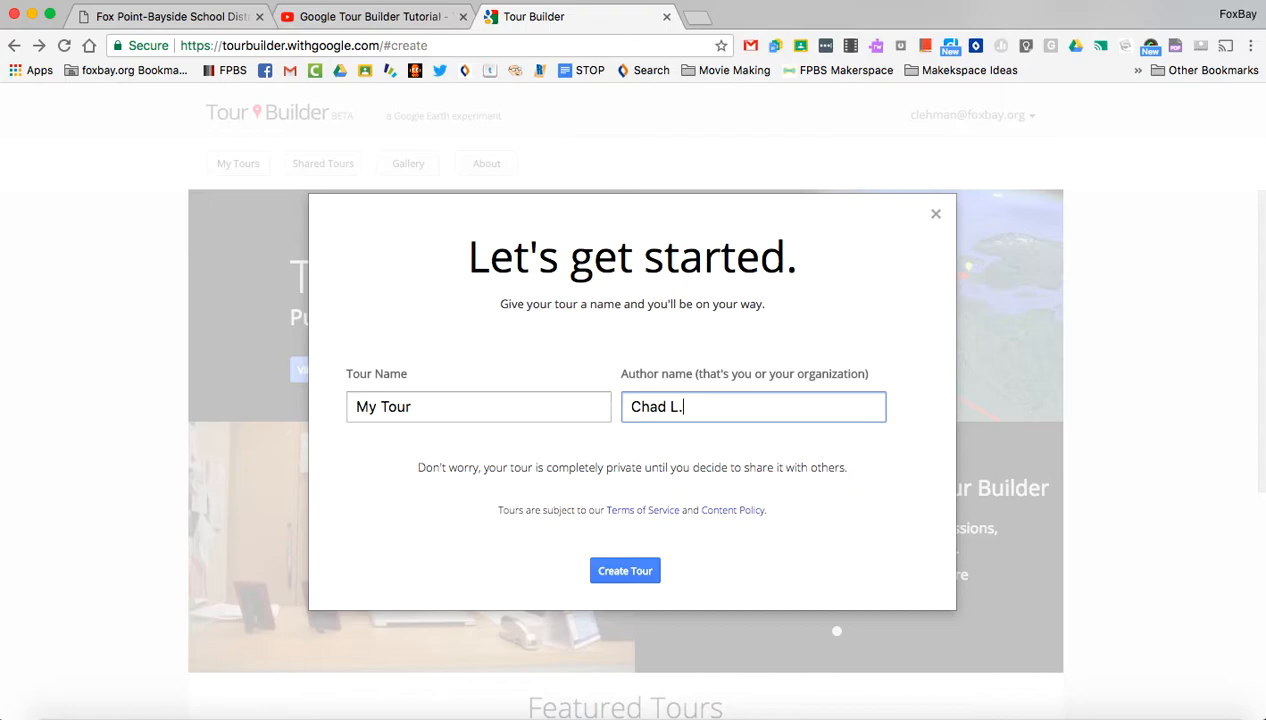
pyautogui.click(622, 572)
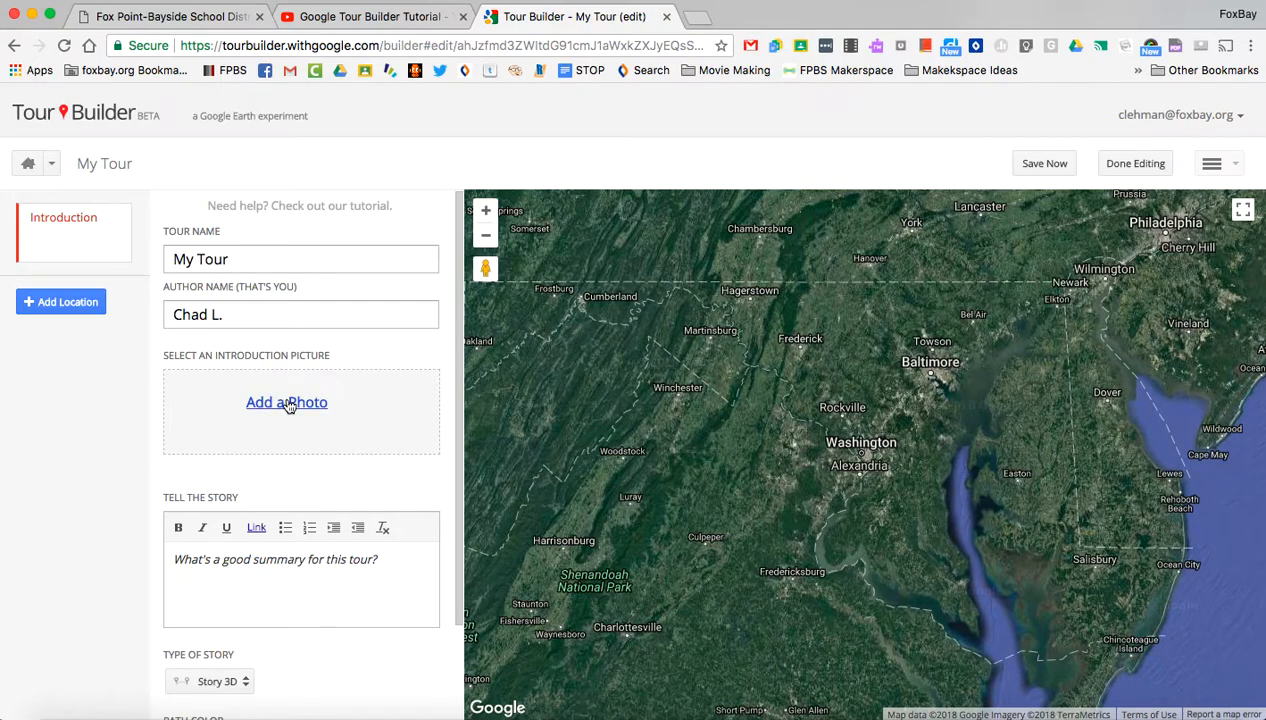
# - Write the introduction story "Places I want to visit some day." and set the path color to the medium cyan-blue swatch
pyautogui.scroll(-3, 283, 486)
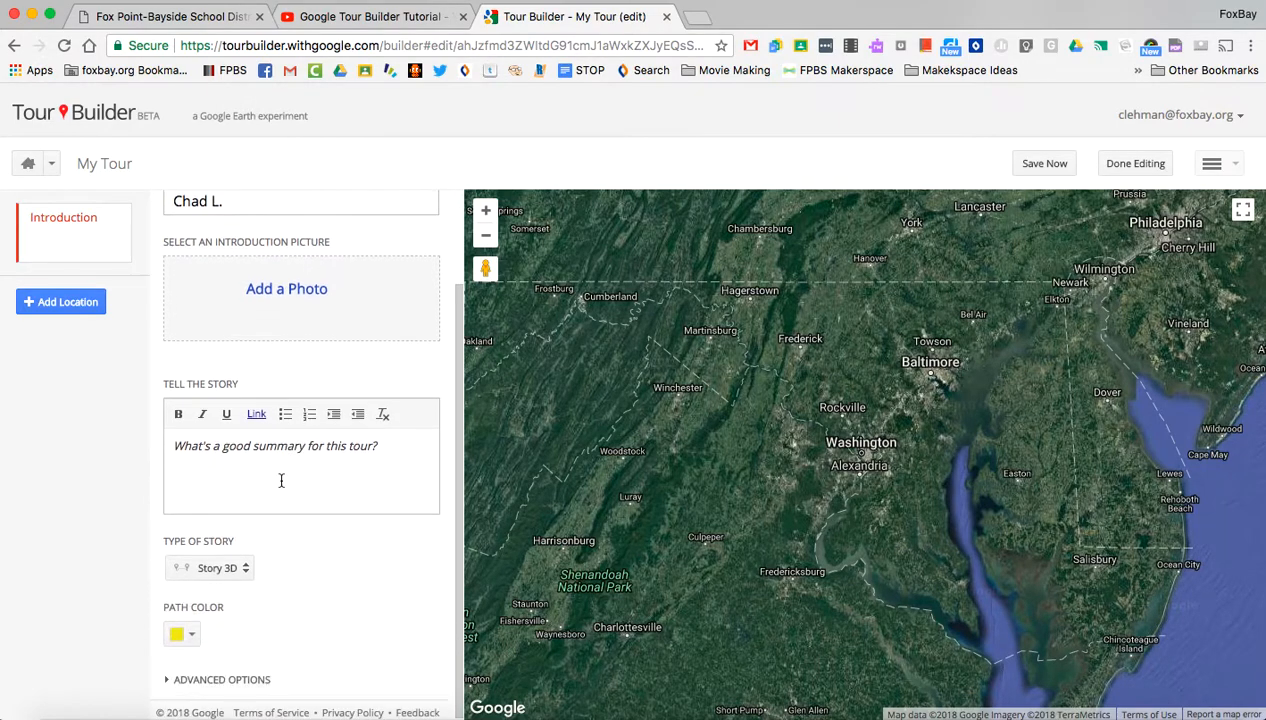
pyautogui.click(272, 437)
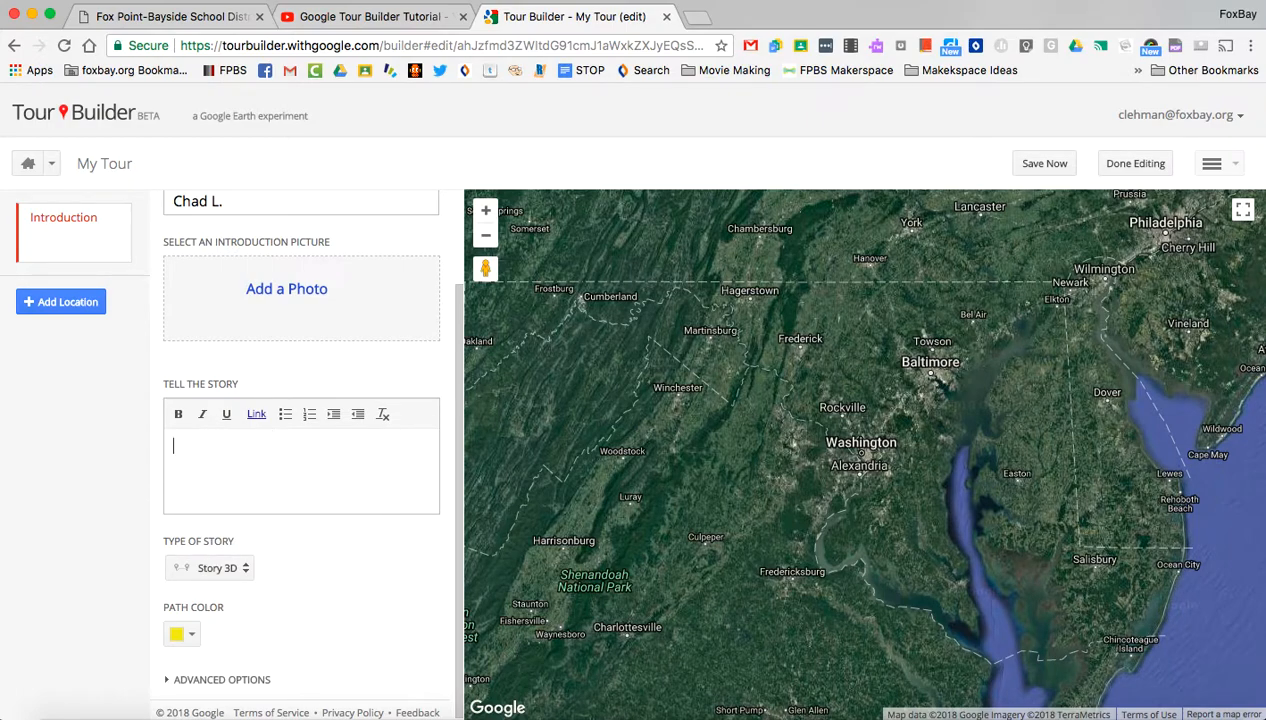
pyautogui.write('Places I want to visit some day.')
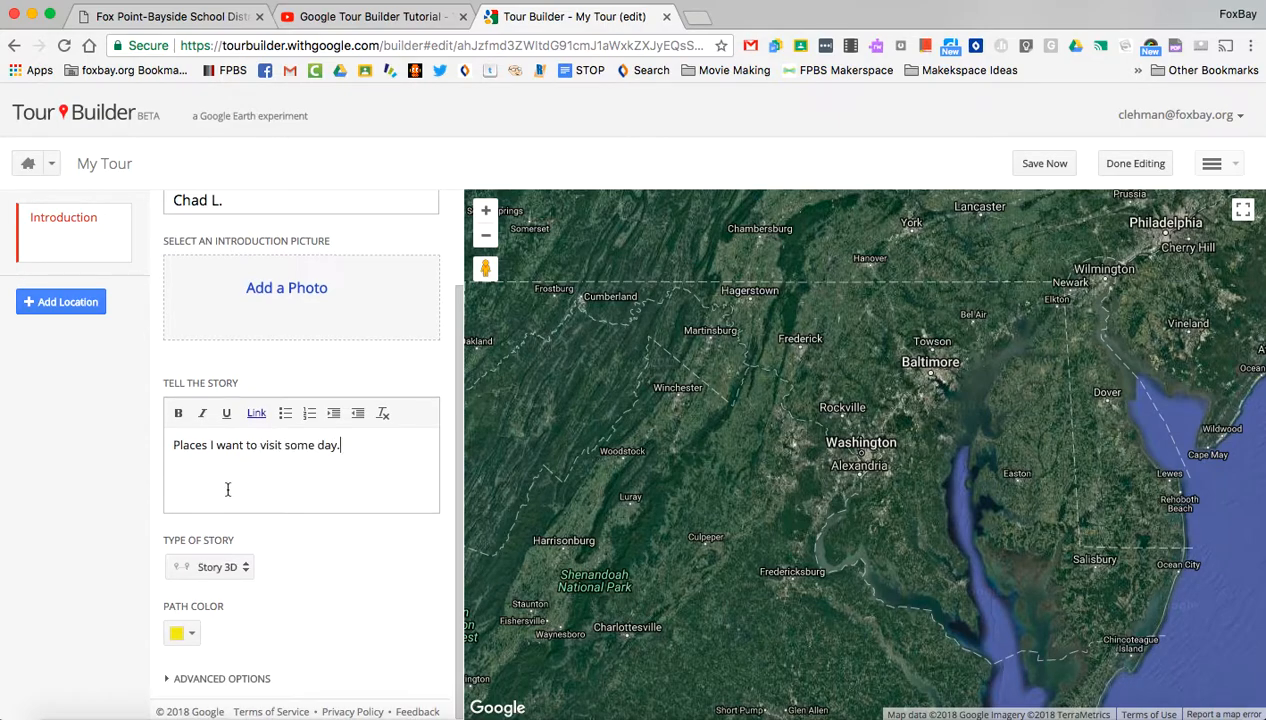
pyautogui.click(186, 634)
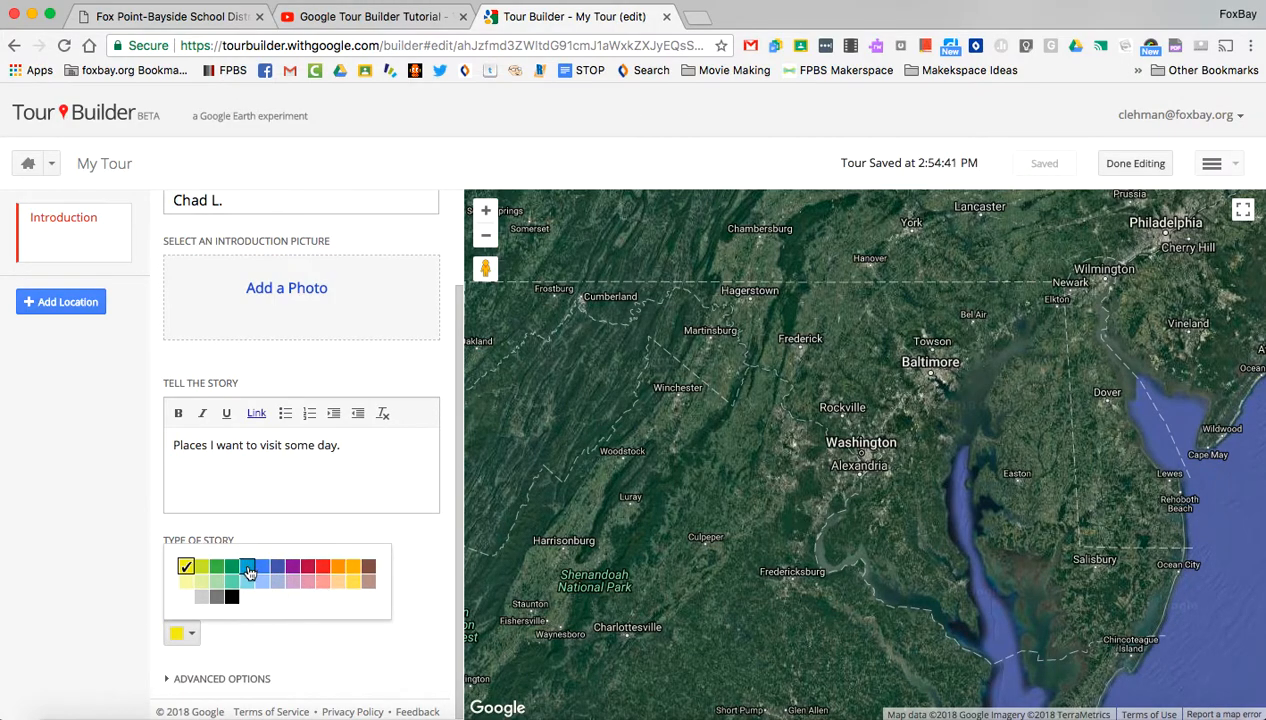
pyautogui.click(246, 568)
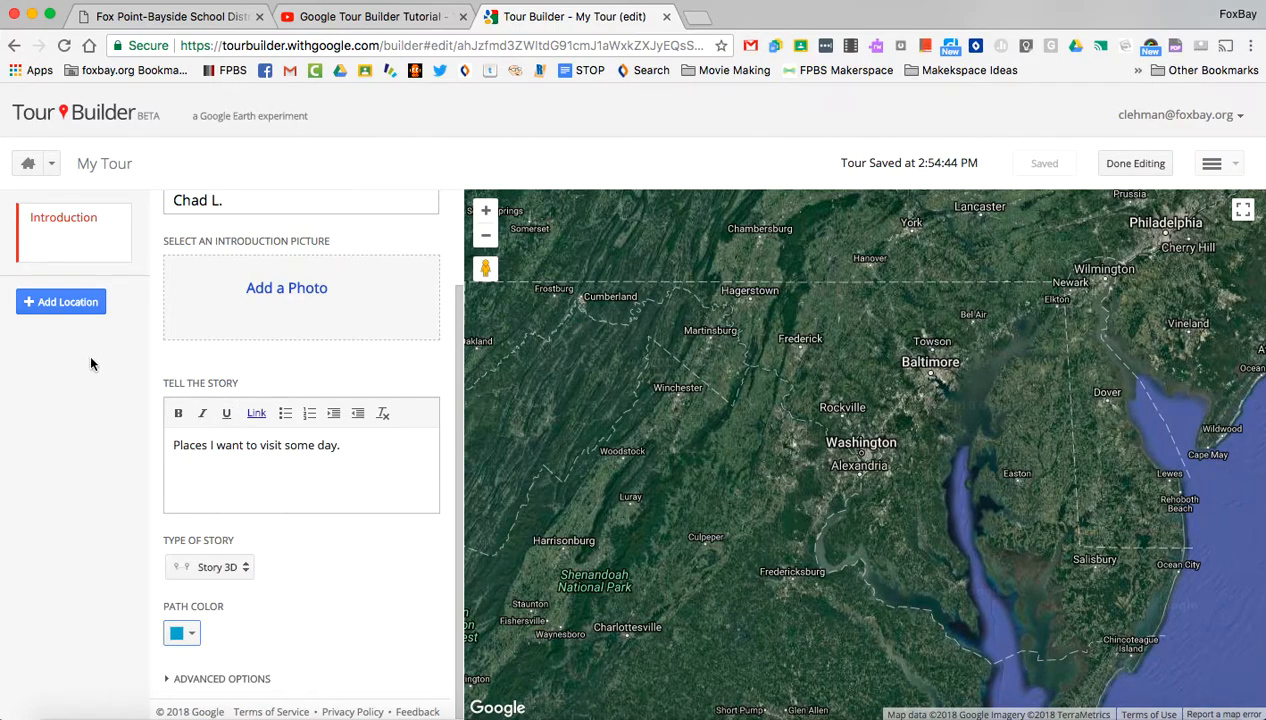
pyautogui.scroll(3, 220, 437)
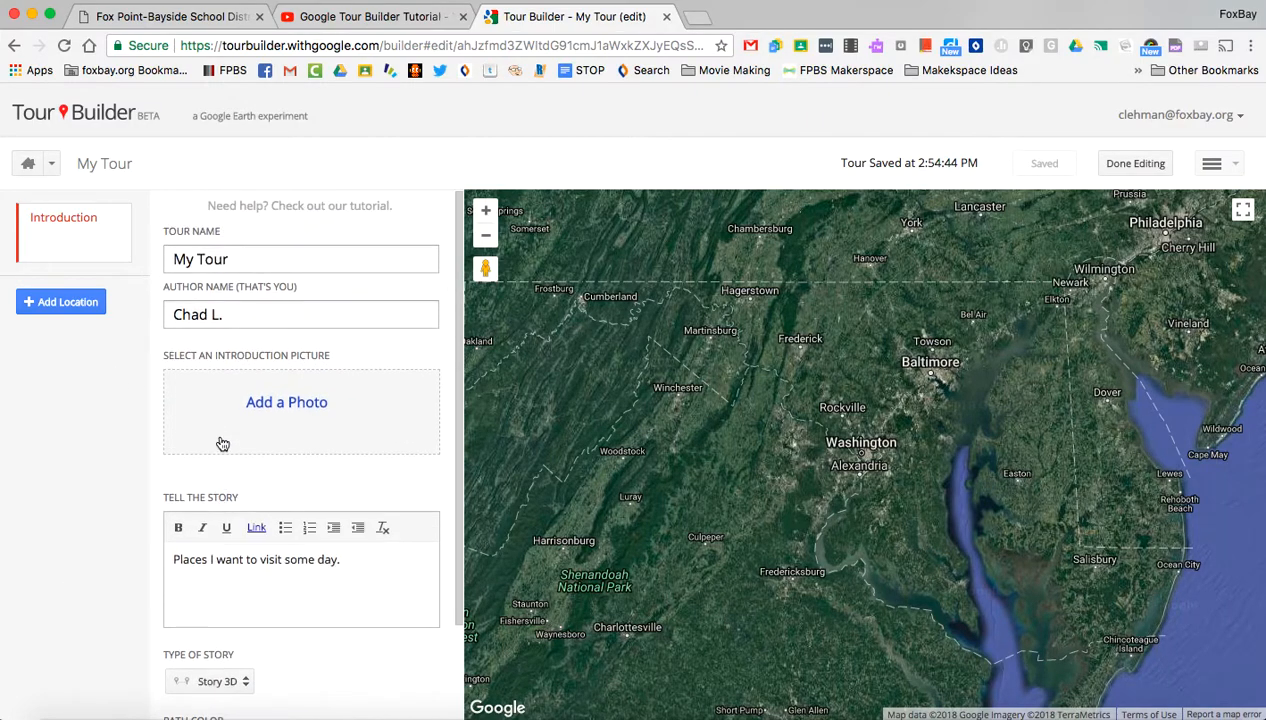
# - Start a new tour location and look up Mount Rushmore National Memorial as its place
pyautogui.click(67, 303)
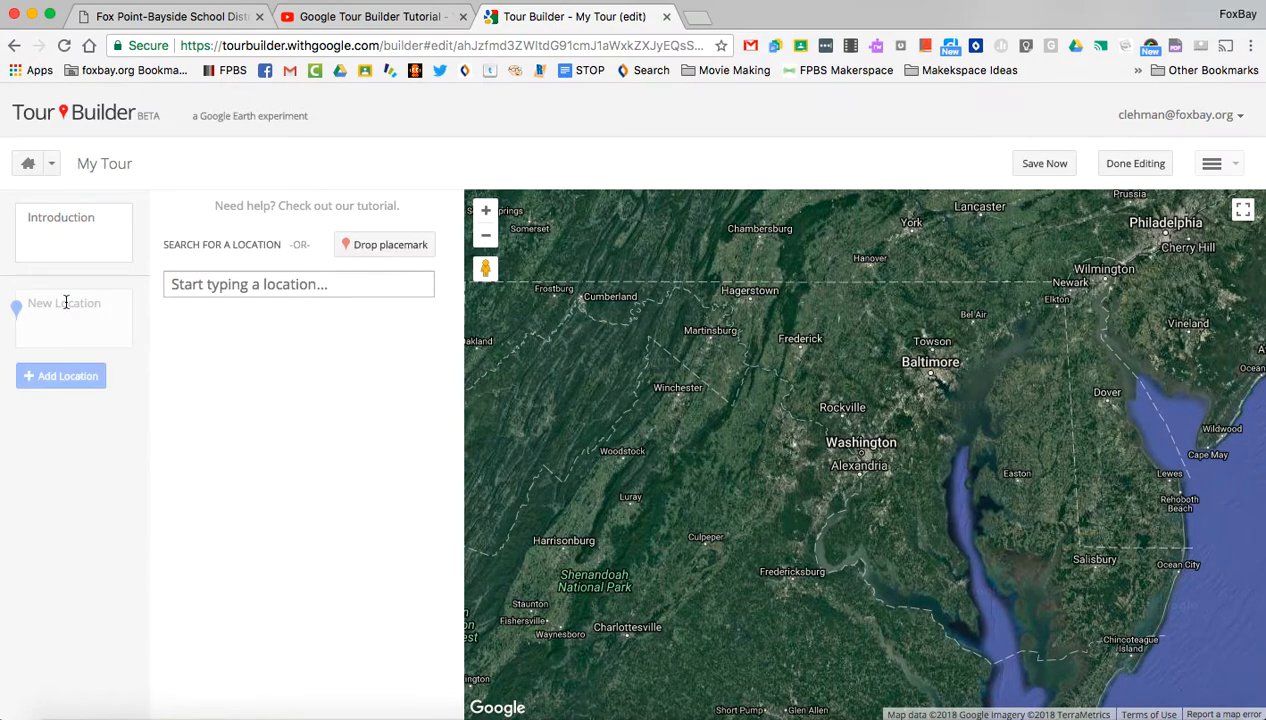
pyautogui.click(216, 287)
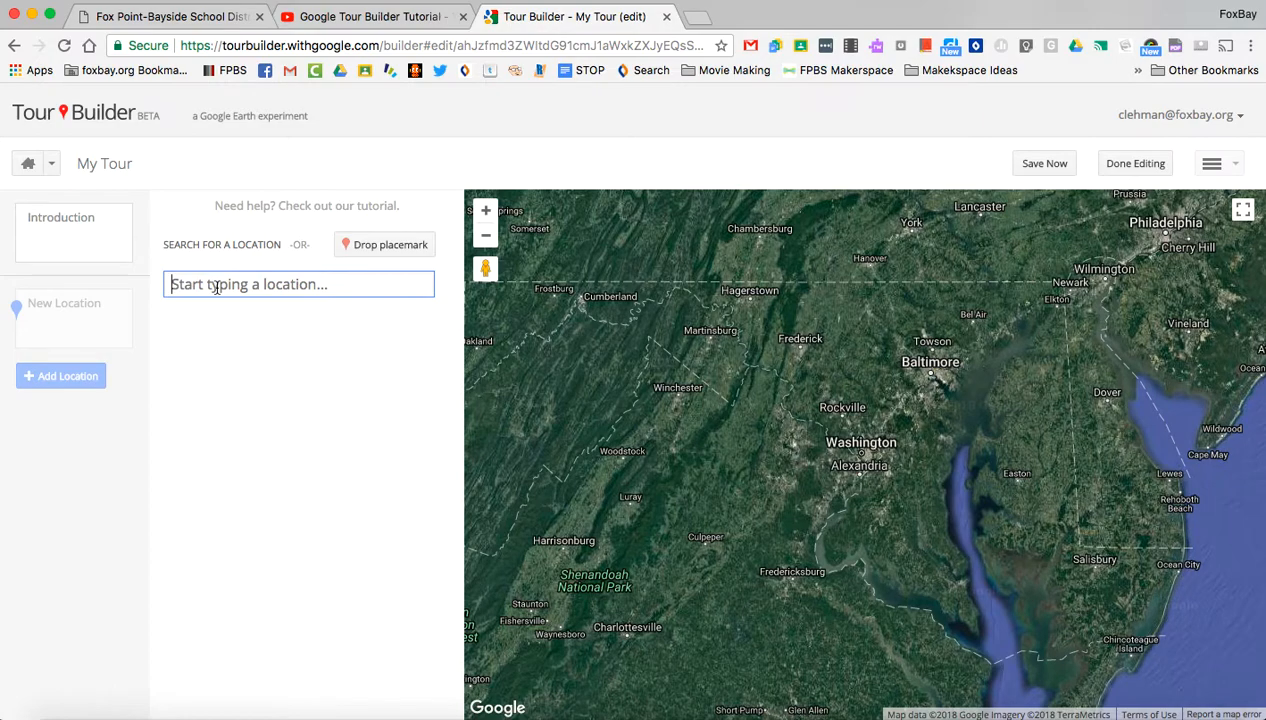
pyautogui.write('Mount Rush')
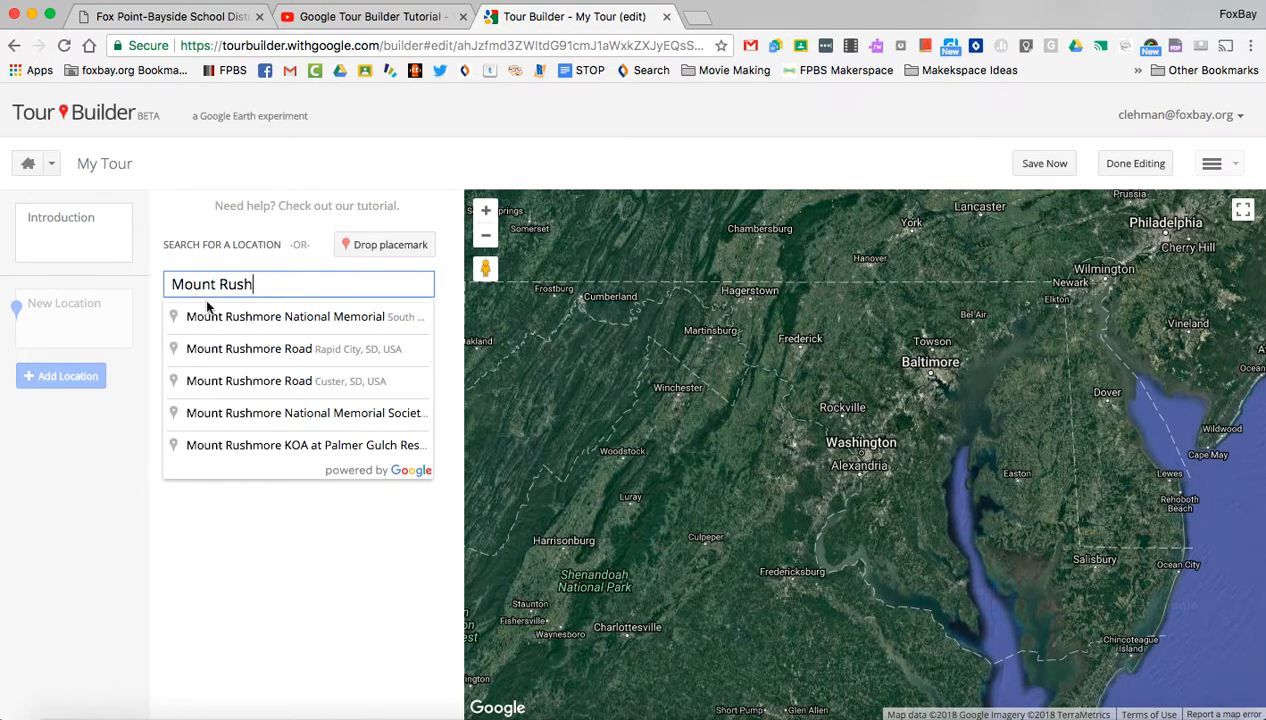
pyautogui.click(270, 318)
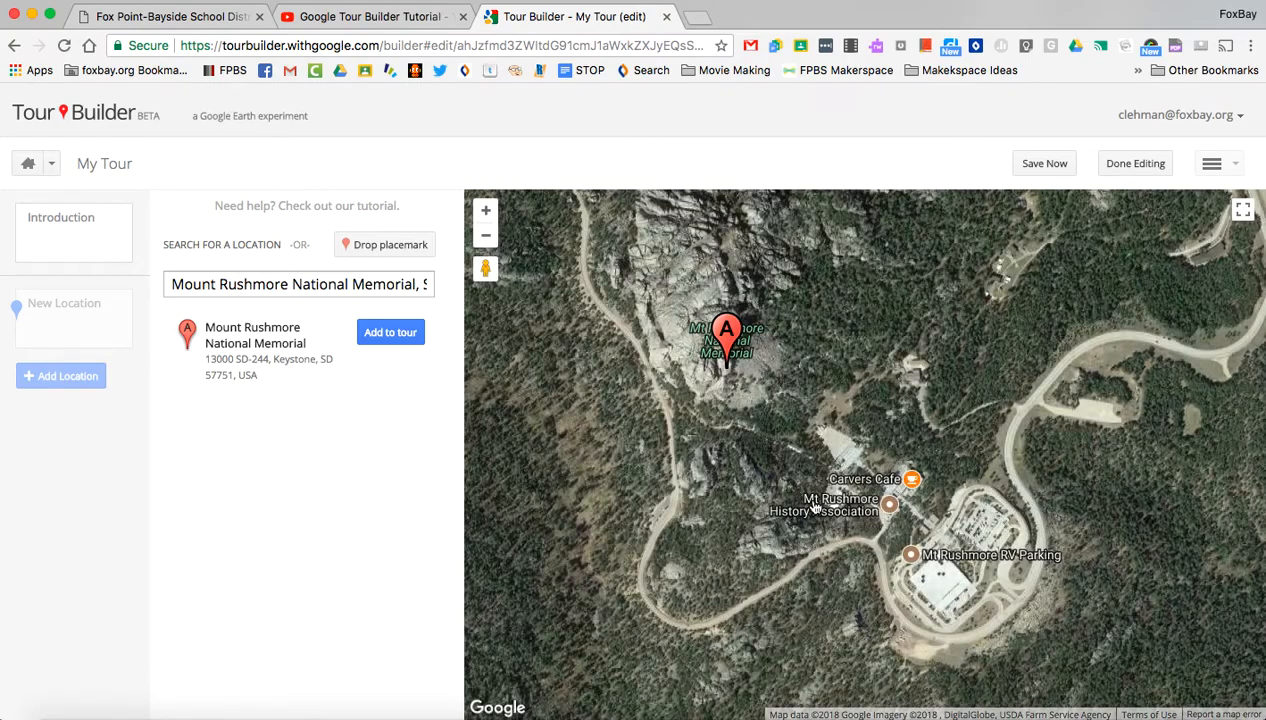
# - Examine the map around Mount Rushmore, look around the memorial's walkways in Street View, and return to the map
pyautogui.moveTo(816, 327); pyautogui.dragTo(957, 465)
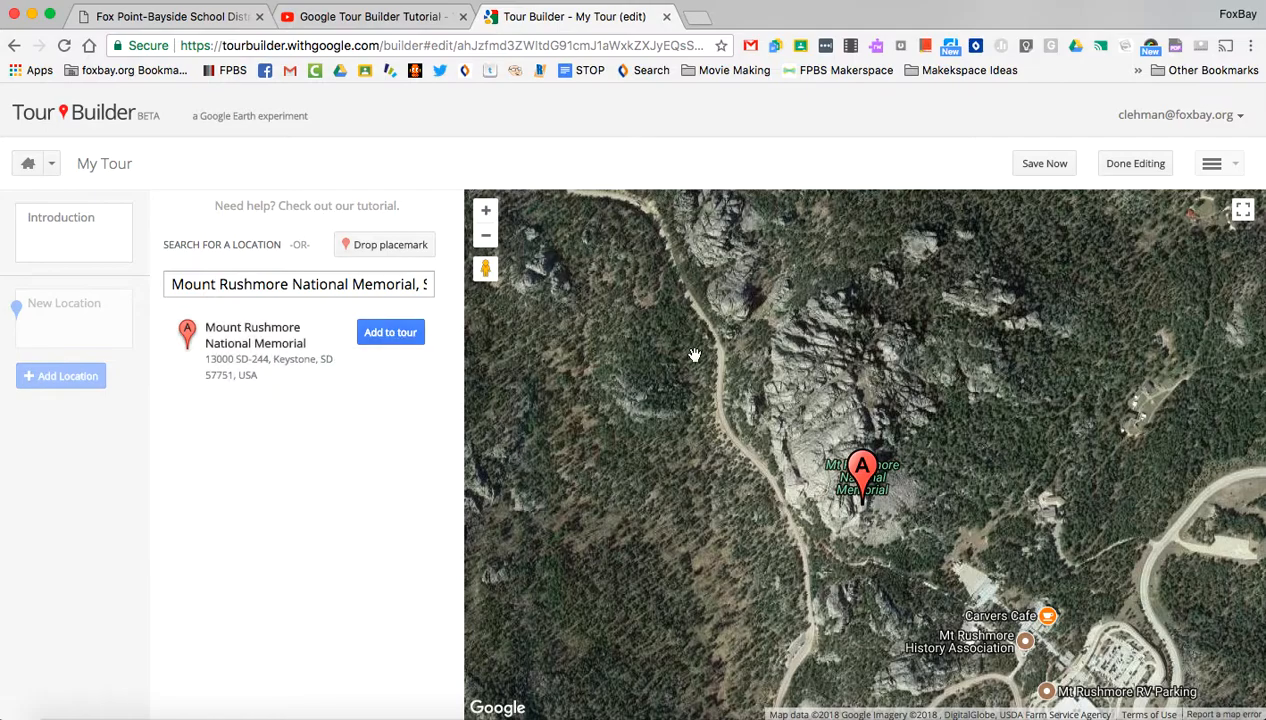
pyautogui.moveTo(818, 477); pyautogui.dragTo(720, 432)
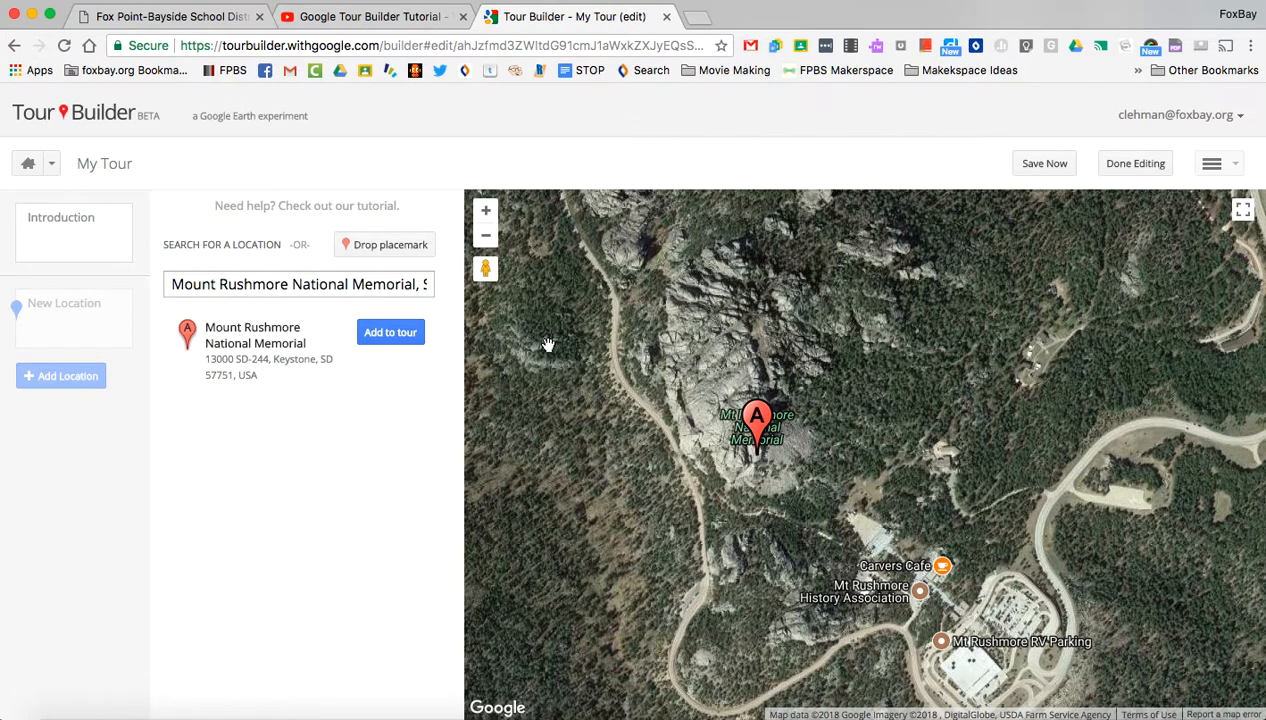
pyautogui.moveTo(485, 268); pyautogui.dragTo(808, 469)
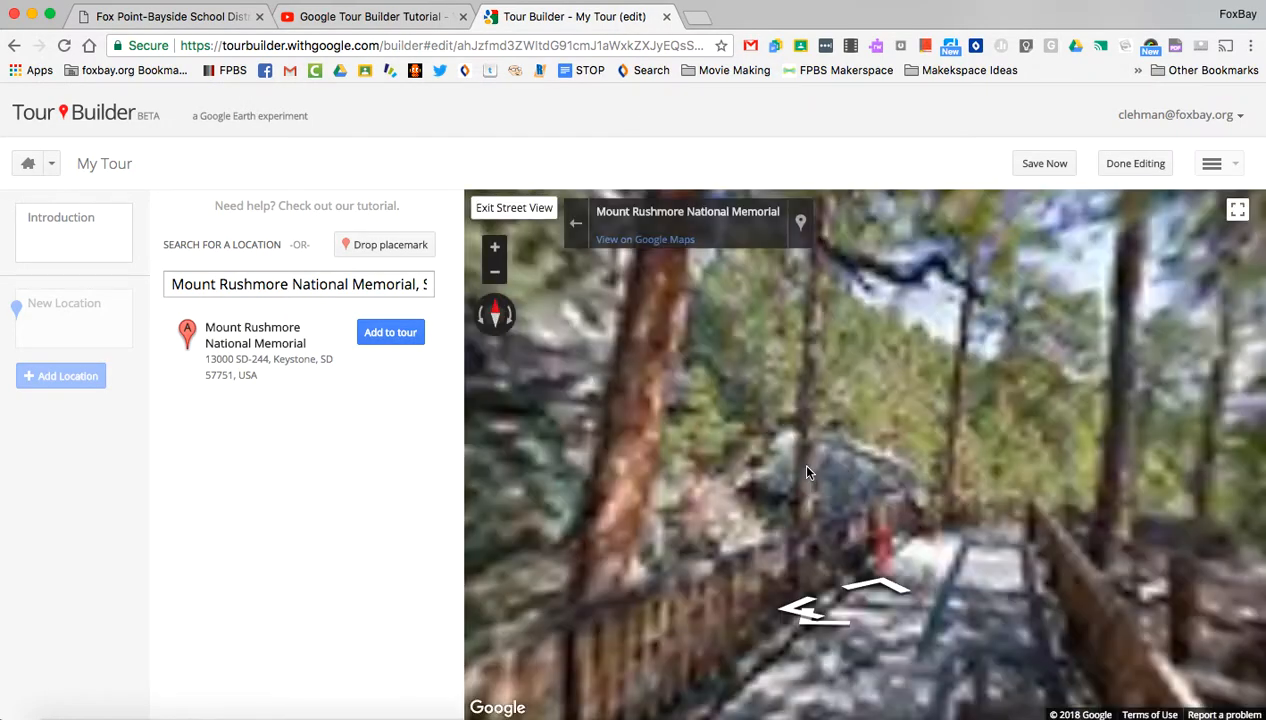
pyautogui.moveTo(718, 415); pyautogui.dragTo(990, 427)
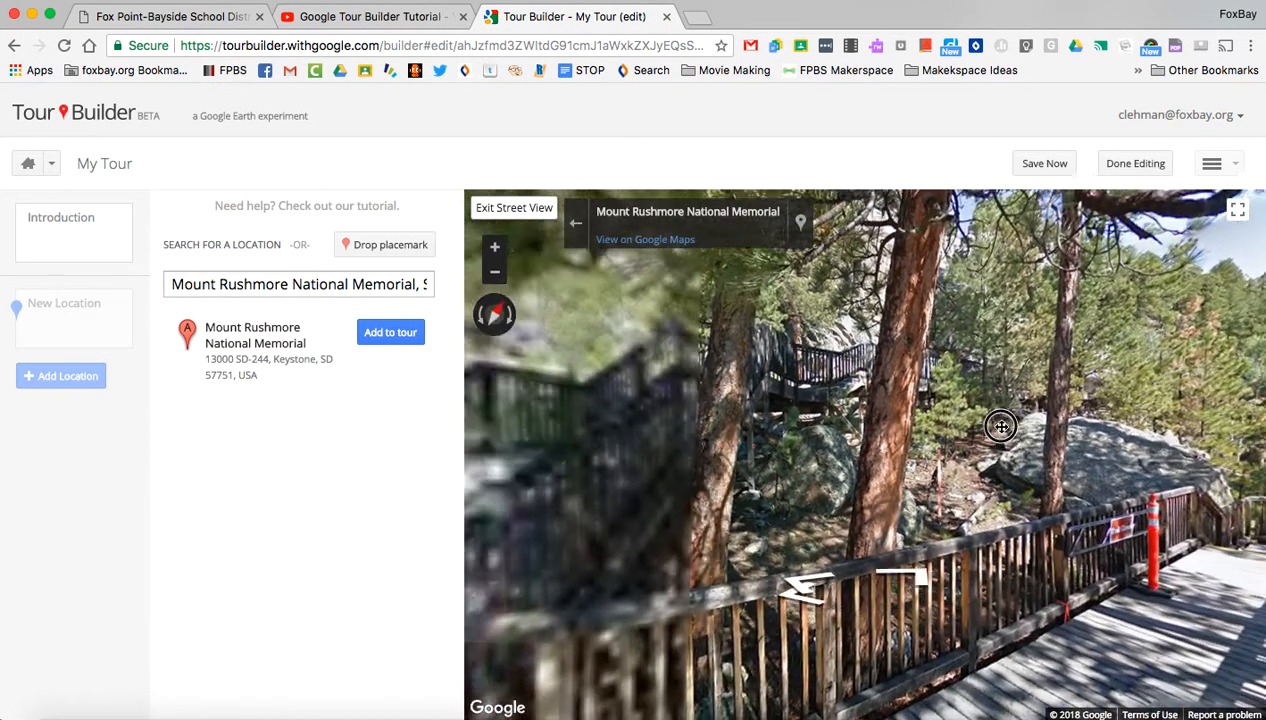
pyautogui.click(690, 430)
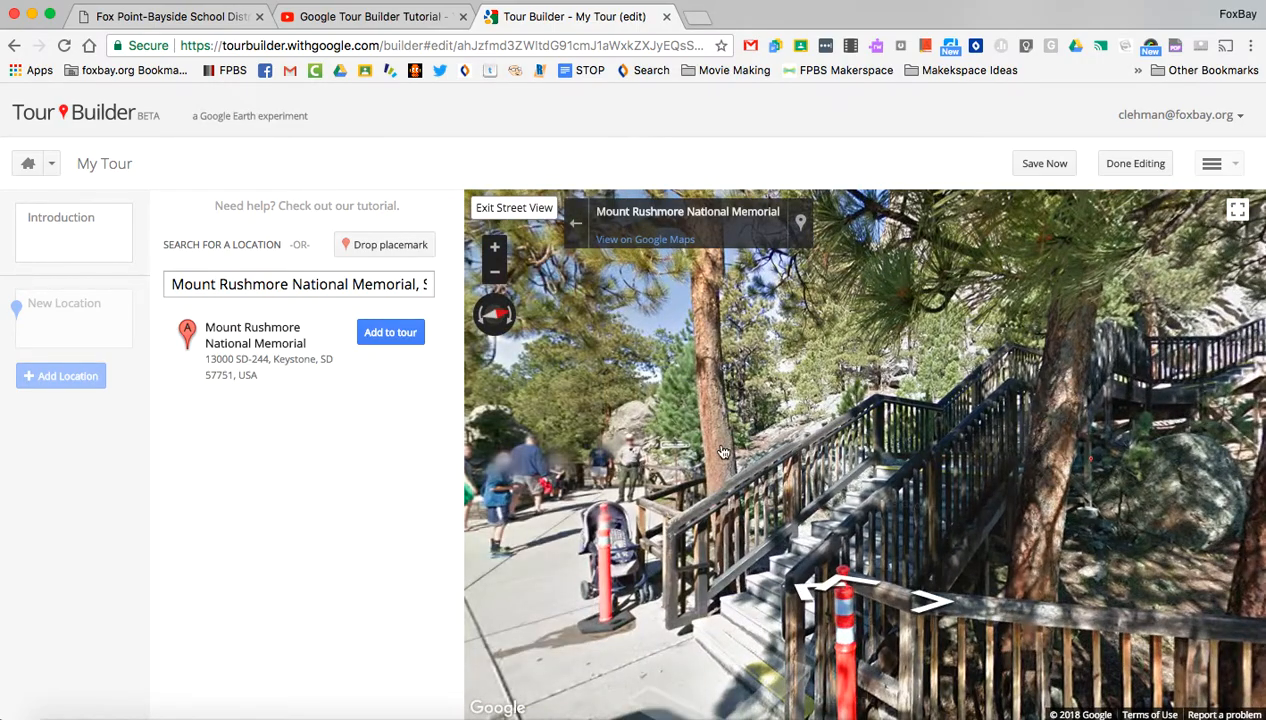
pyautogui.moveTo(716, 447); pyautogui.dragTo(971, 452)
pyautogui.click(730, 486)
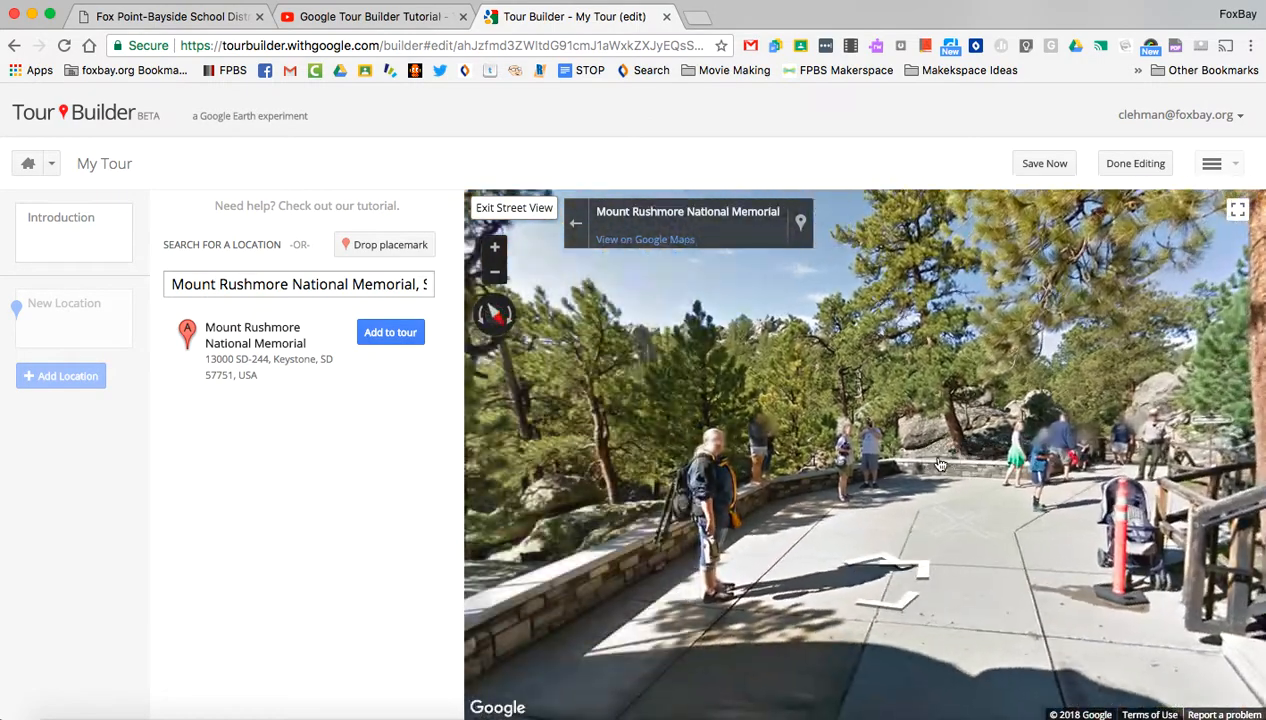
pyautogui.click(540, 212)
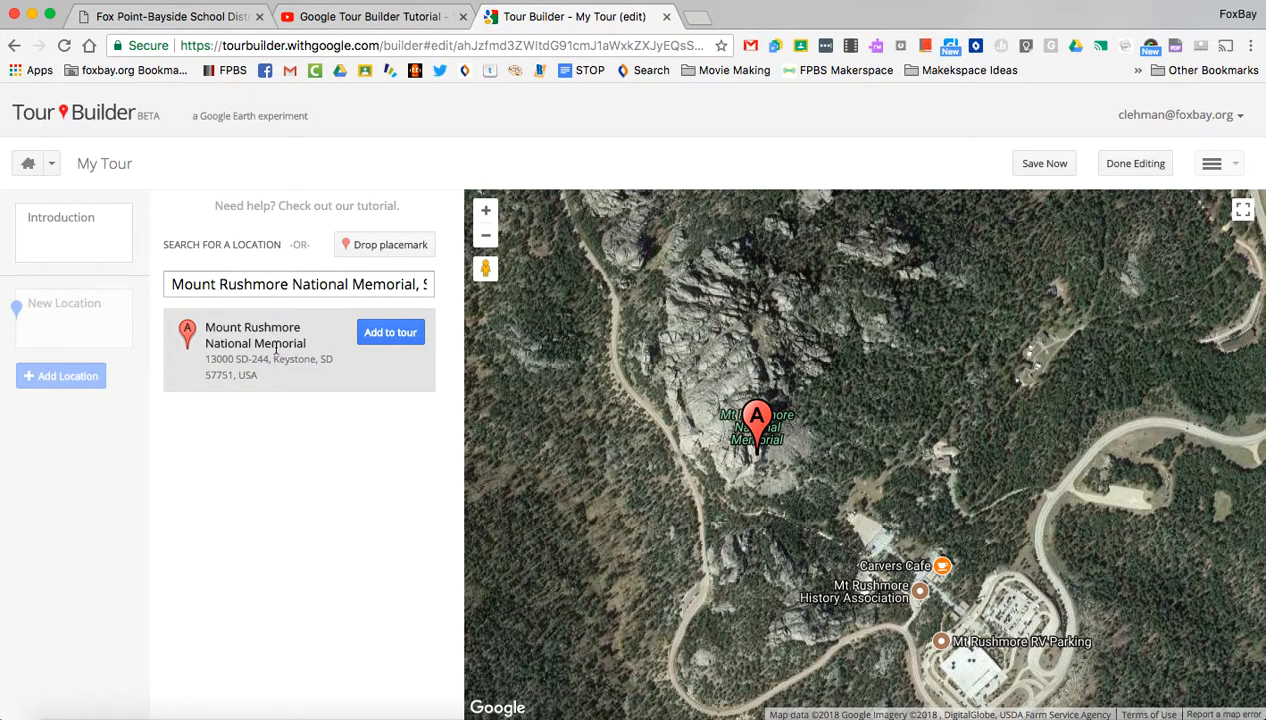
# - Add Mount Rushmore National Memorial to the tour and run a Google image search for "mount rushmore" to illustrate it
pyautogui.click(391, 338)
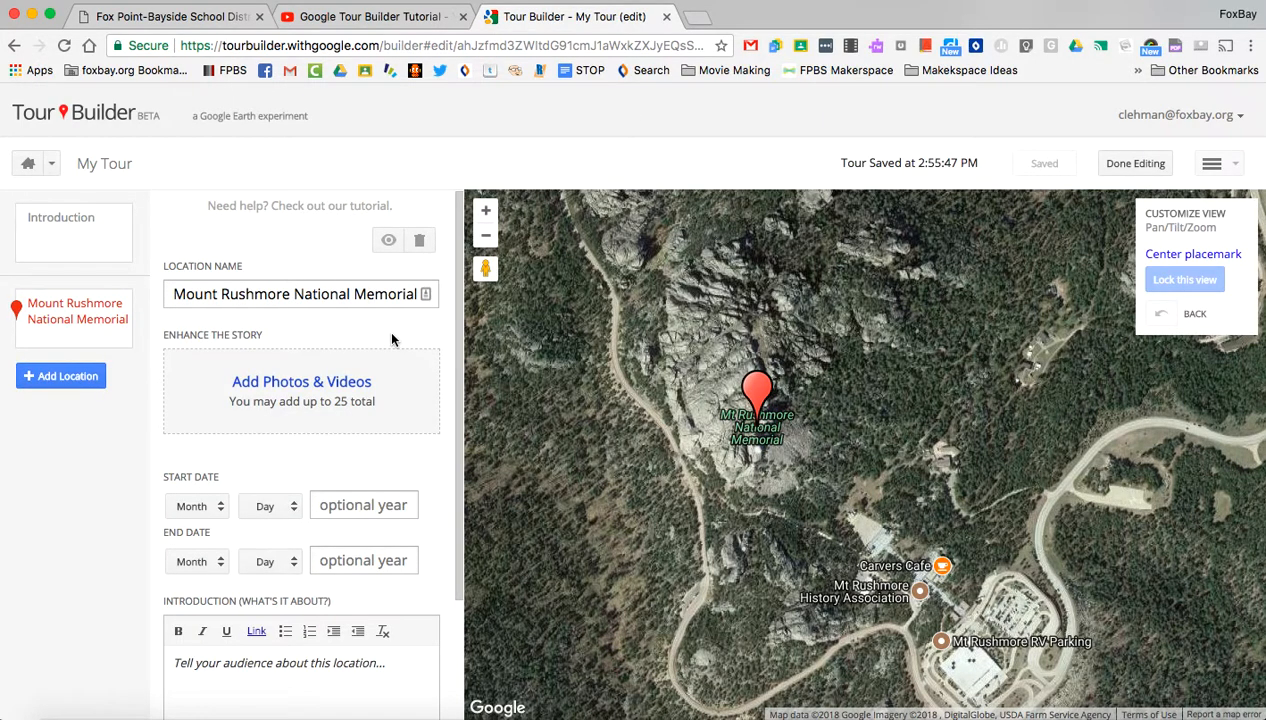
pyautogui.scroll(-2, 353, 324)
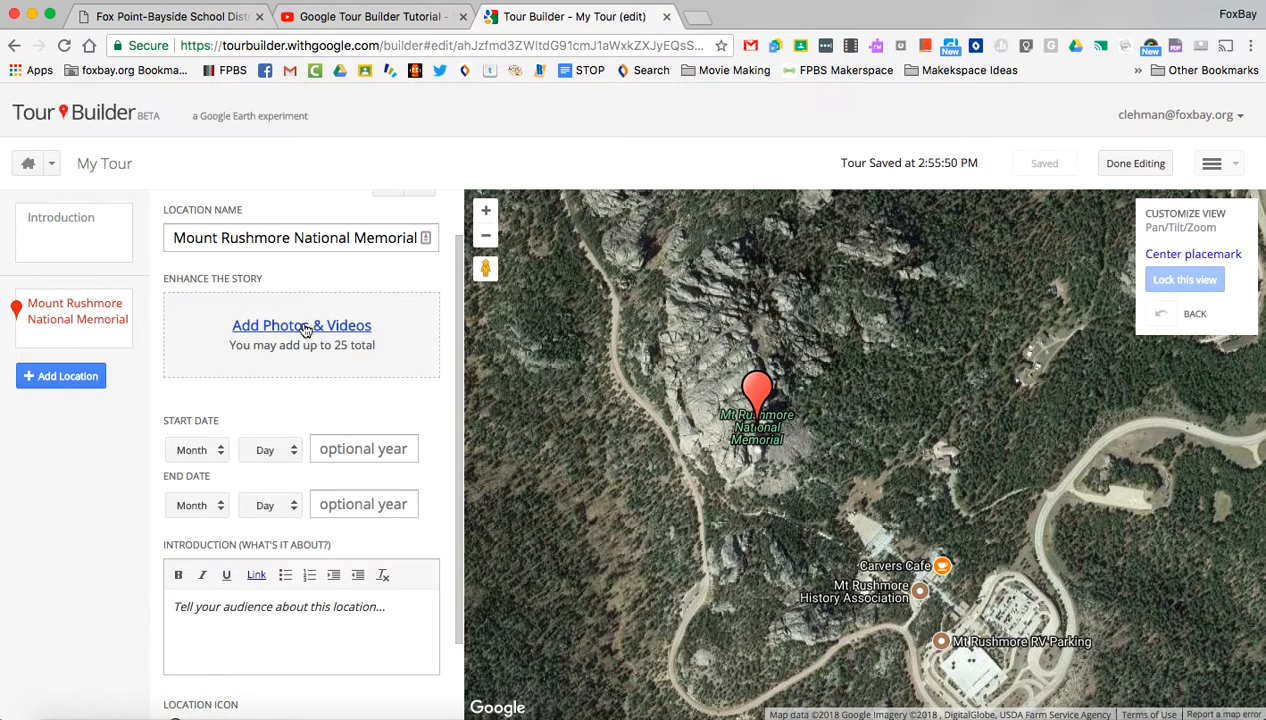
pyautogui.click(309, 330)
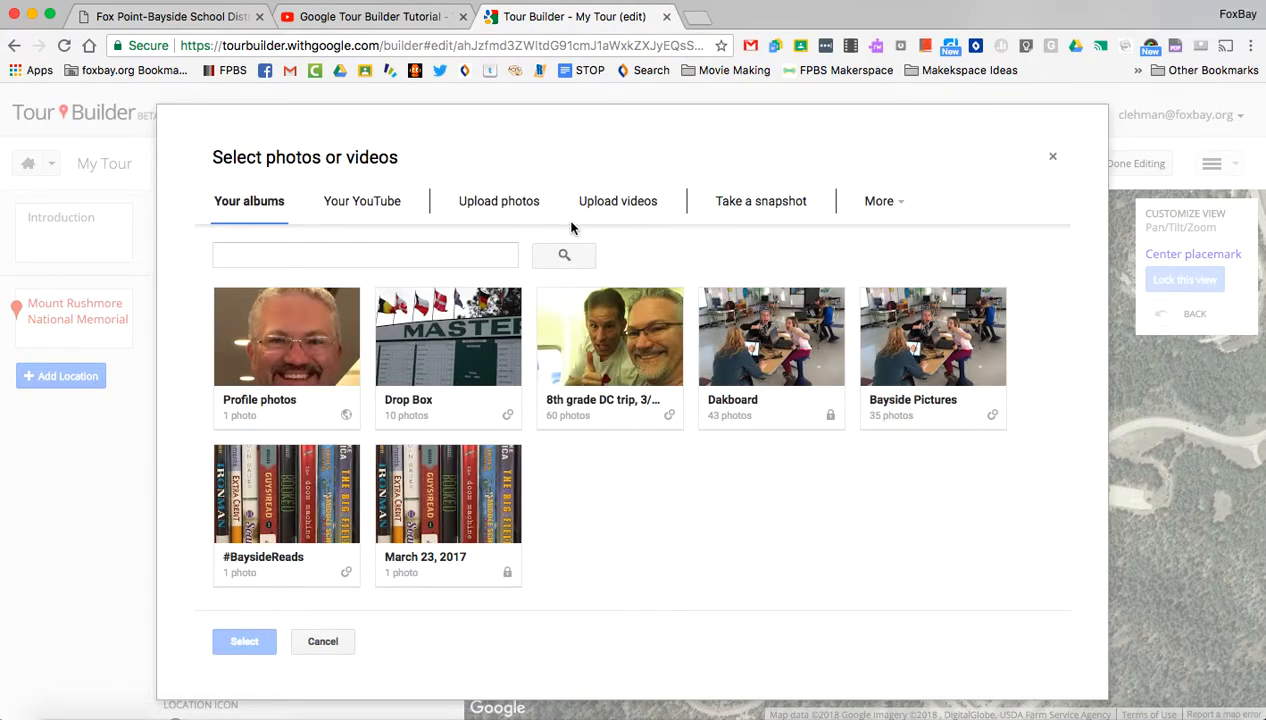
pyautogui.click(896, 202)
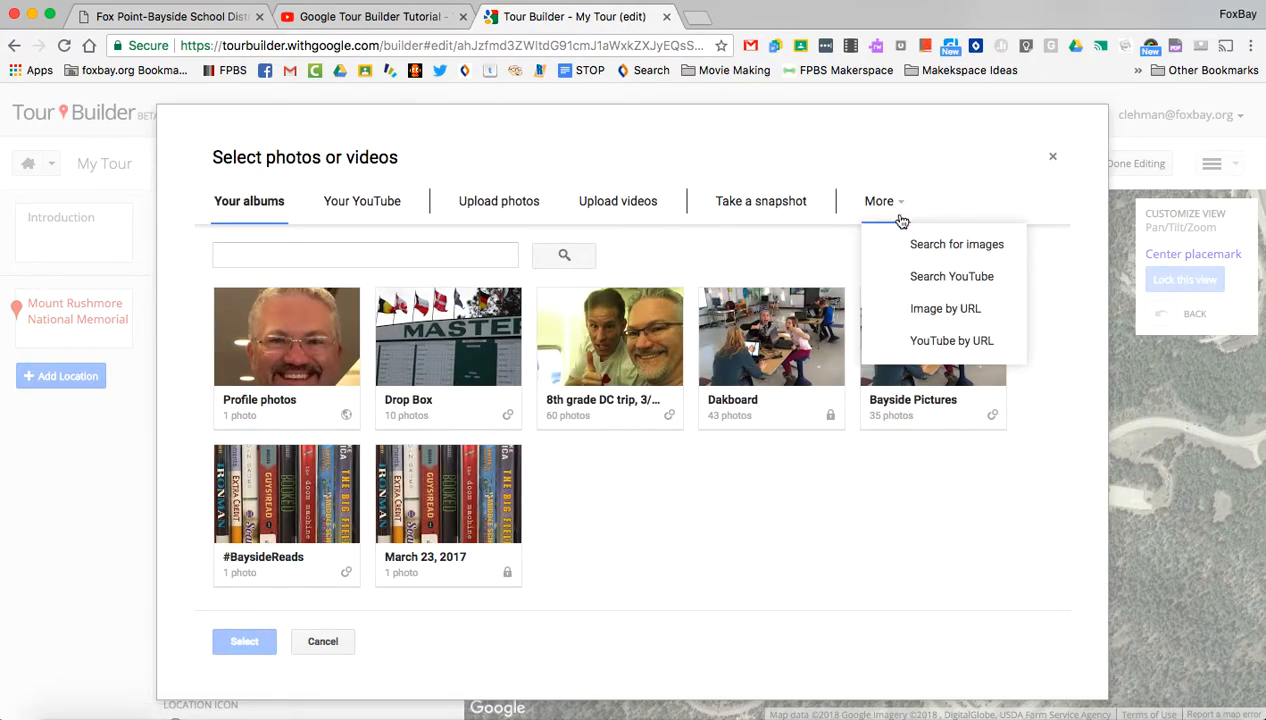
pyautogui.click(913, 246)
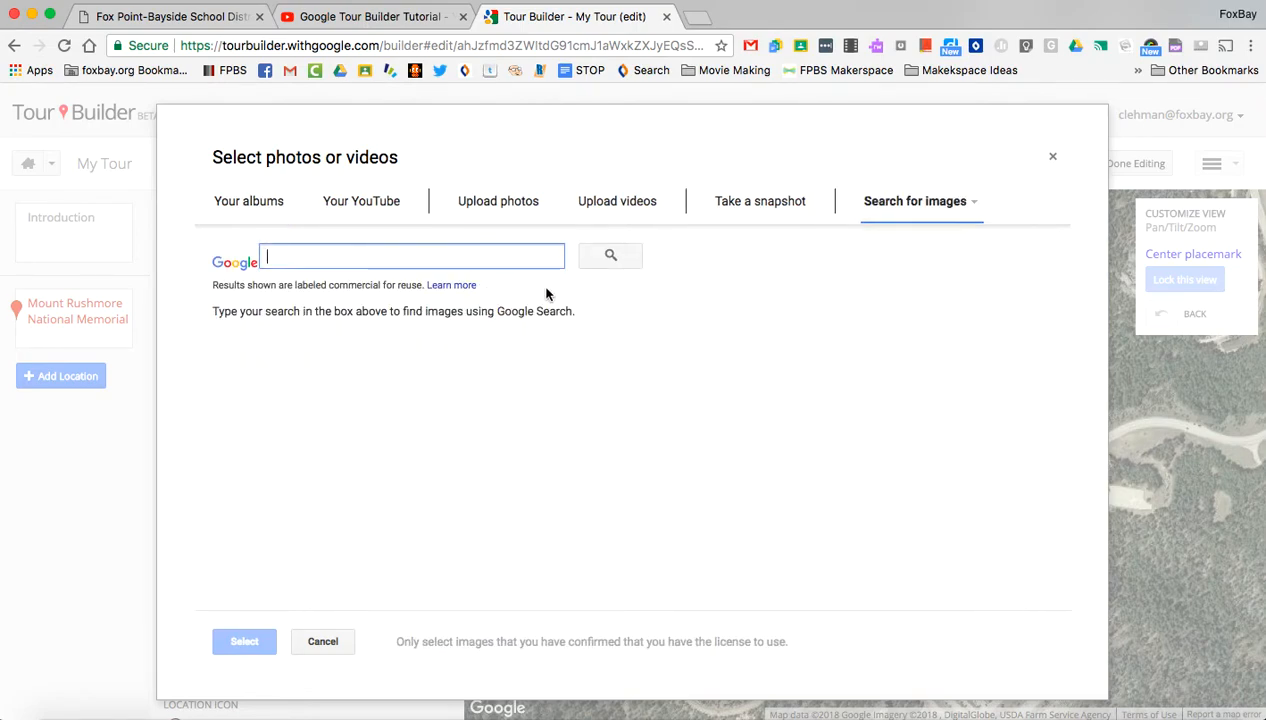
pyautogui.write('mount rushmore')
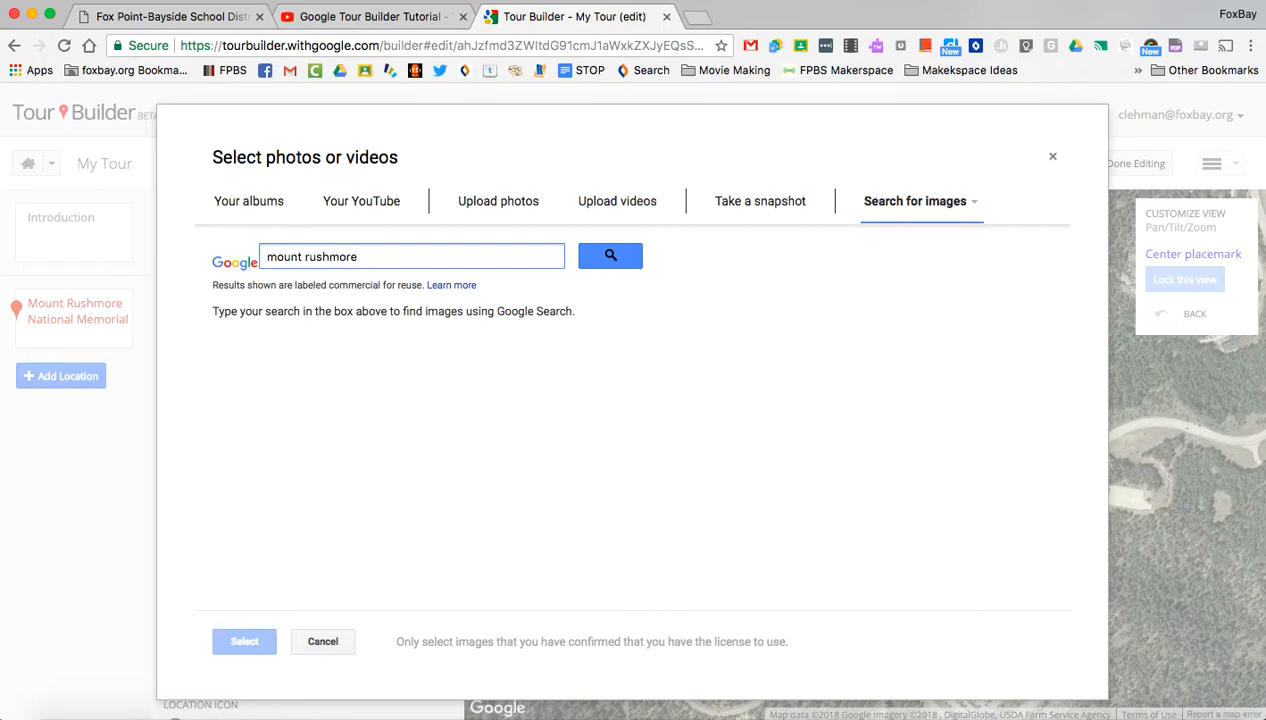
pyautogui.press('Return')
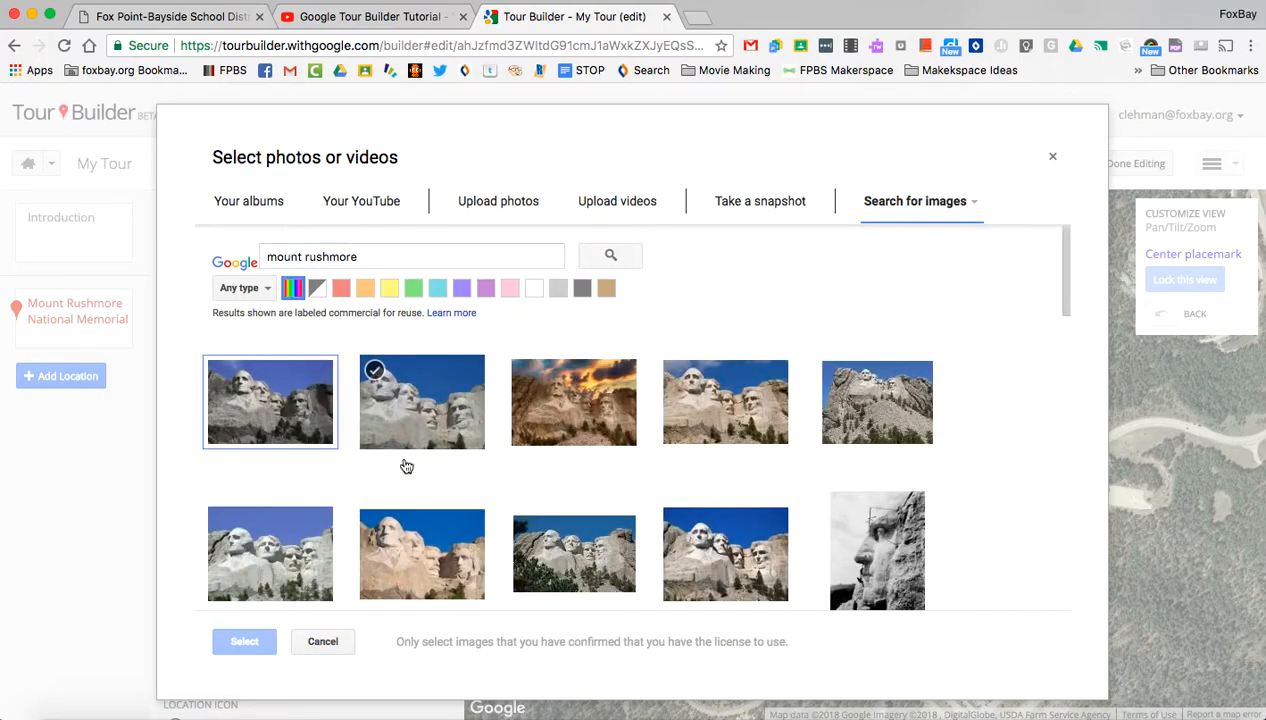
# - Add three photos to the location: the first result, the wide mountain view and the building with the row of flags, and page through them
pyautogui.scroll(-1, 480, 475)
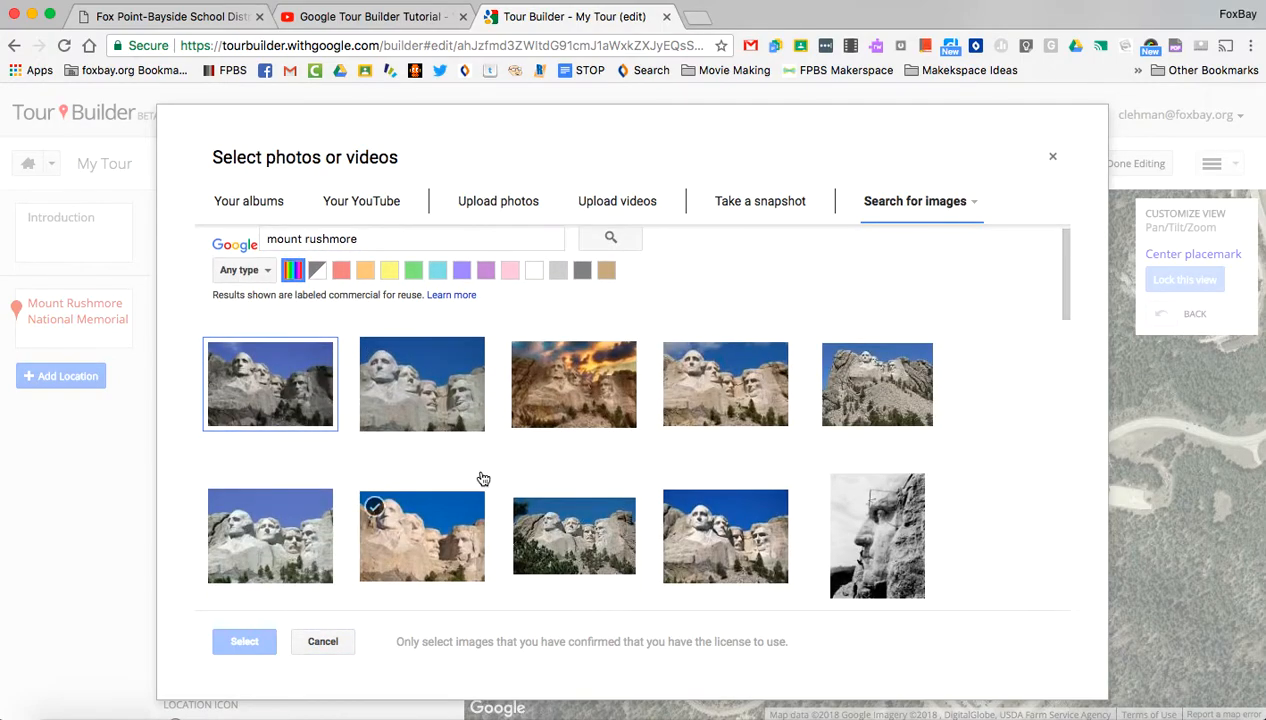
pyautogui.click(288, 408)
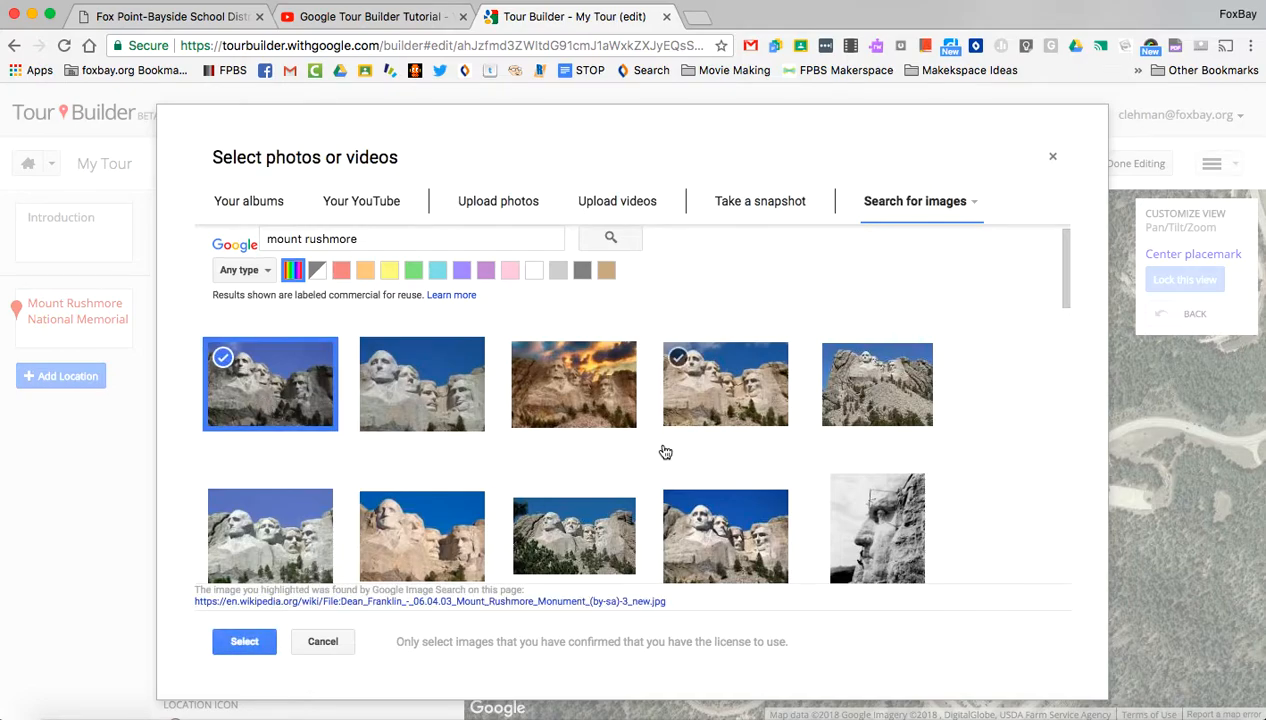
pyautogui.click(862, 394)
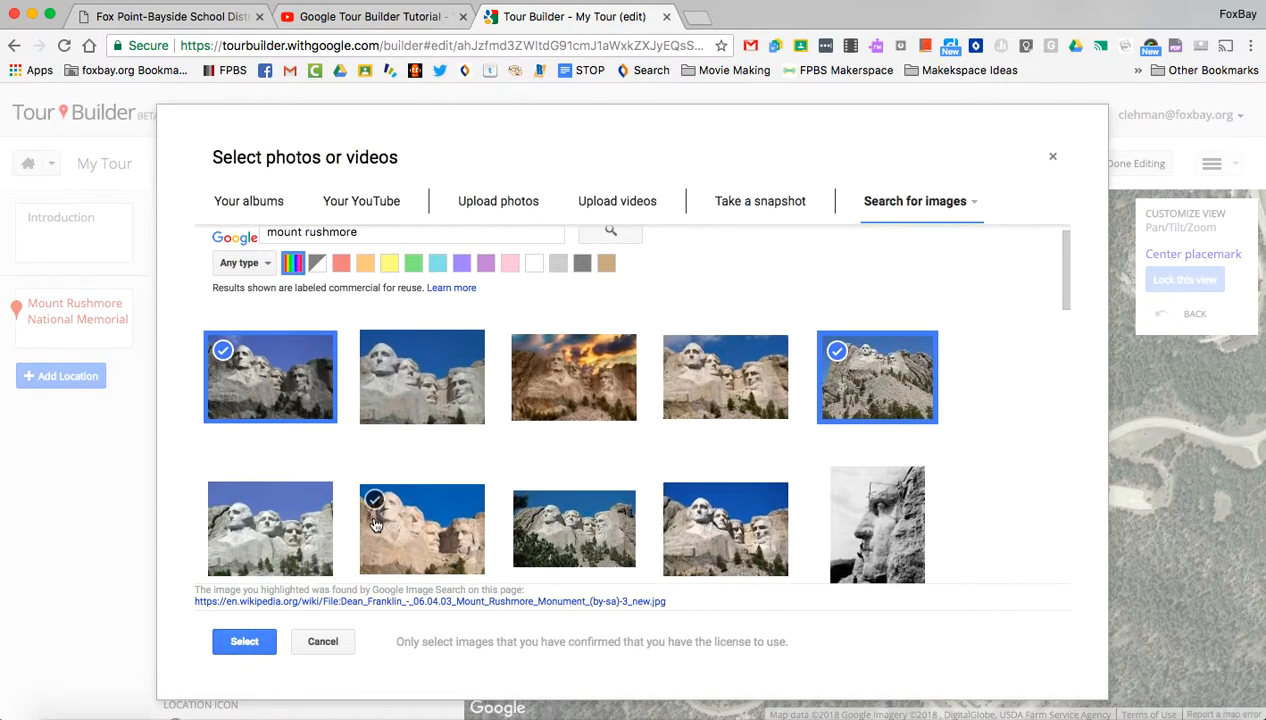
pyautogui.scroll(-5, 376, 525)
pyautogui.scroll(-4, 376, 525)
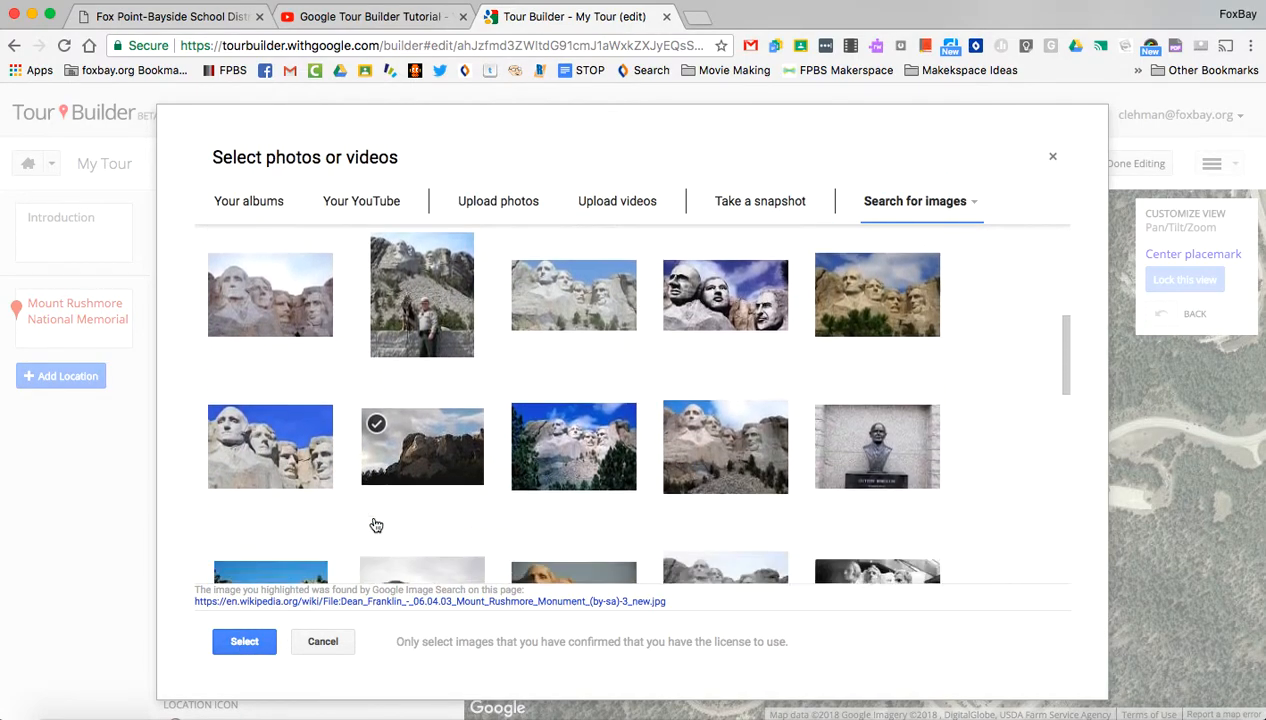
pyautogui.scroll(-4, 376, 525)
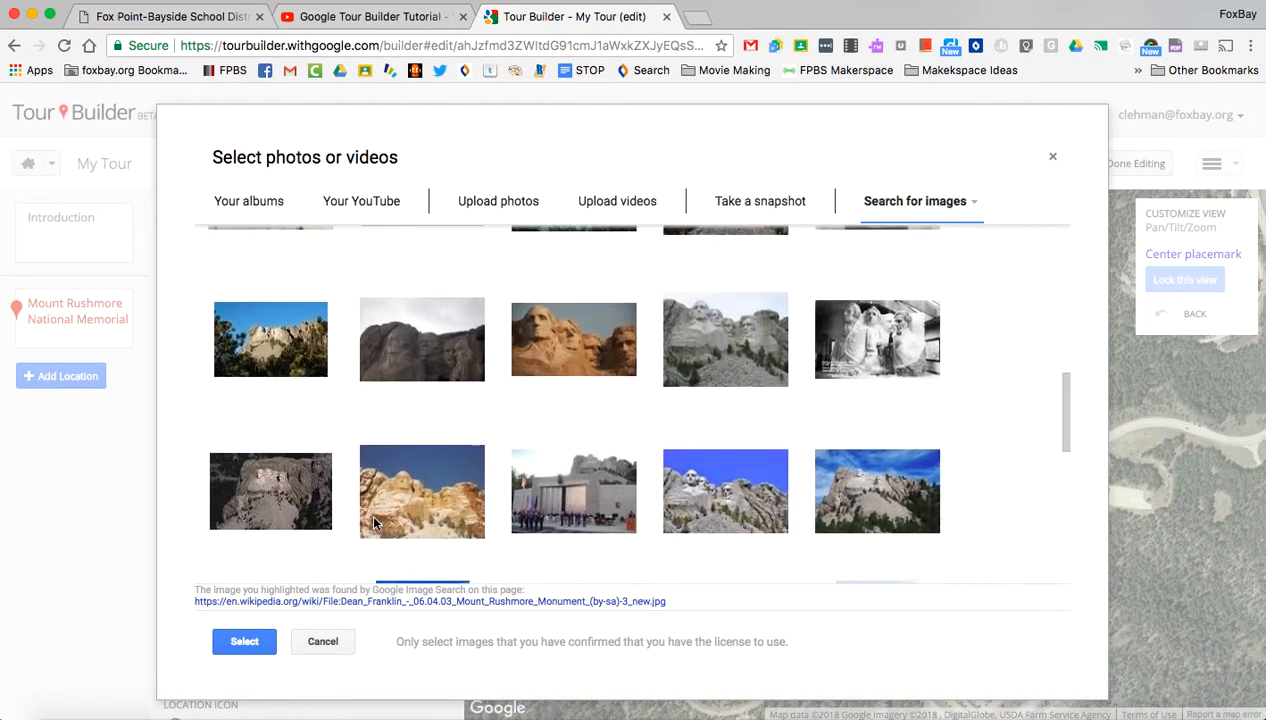
pyautogui.click(560, 420)
pyautogui.scroll(-3, 450, 470)
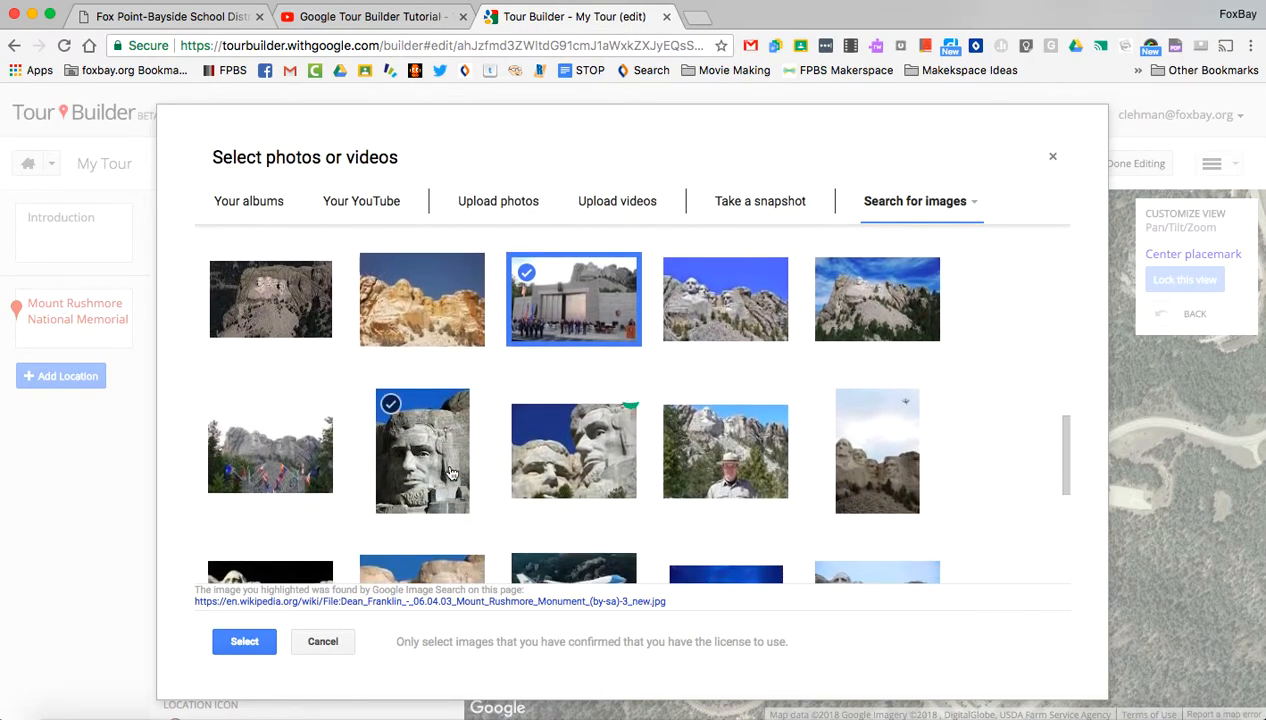
pyautogui.click(250, 643)
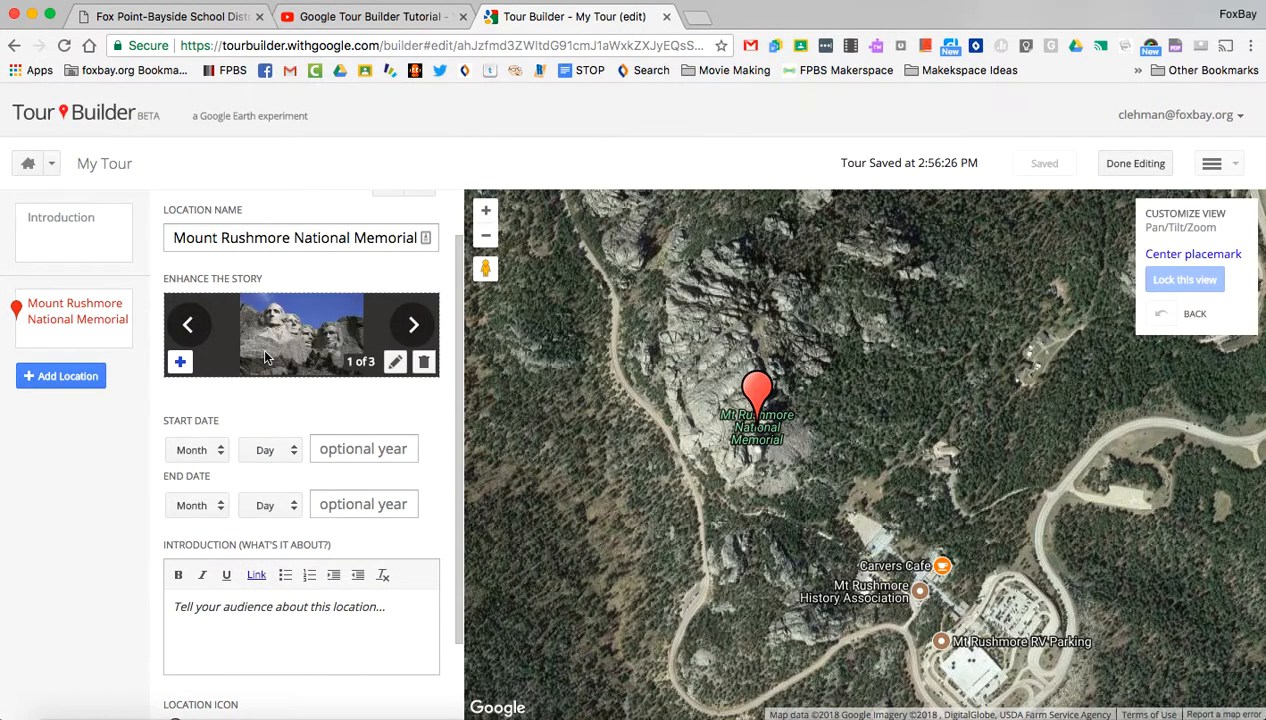
pyautogui.click(414, 326)
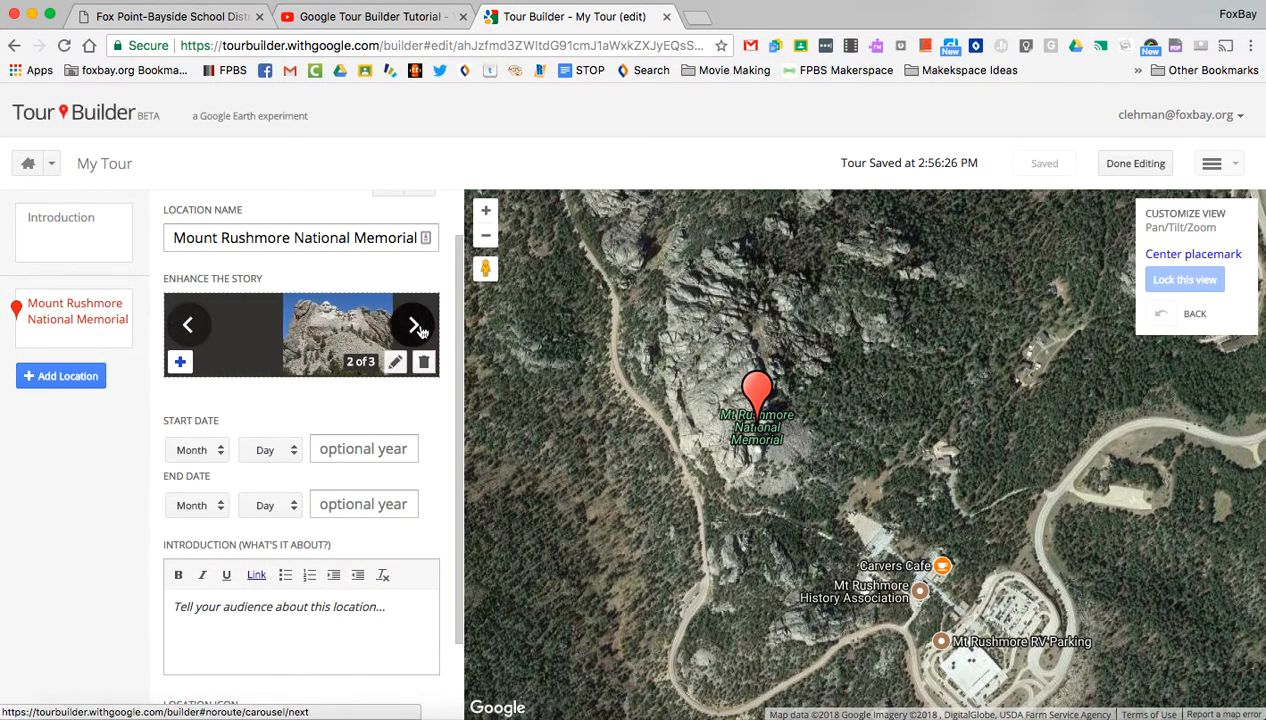
pyautogui.click(414, 326)
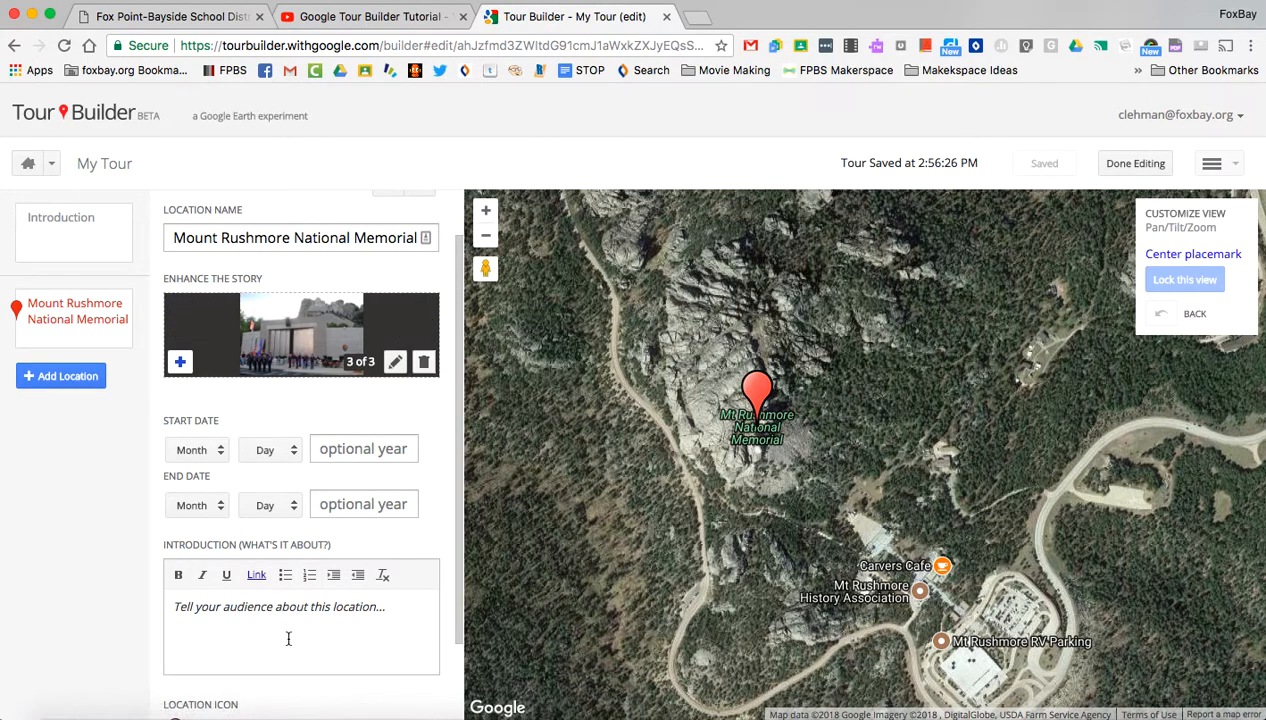
# - Write "Where you will information about this place." as the introduction of the Mount Rushmore location
pyautogui.click(277, 608)
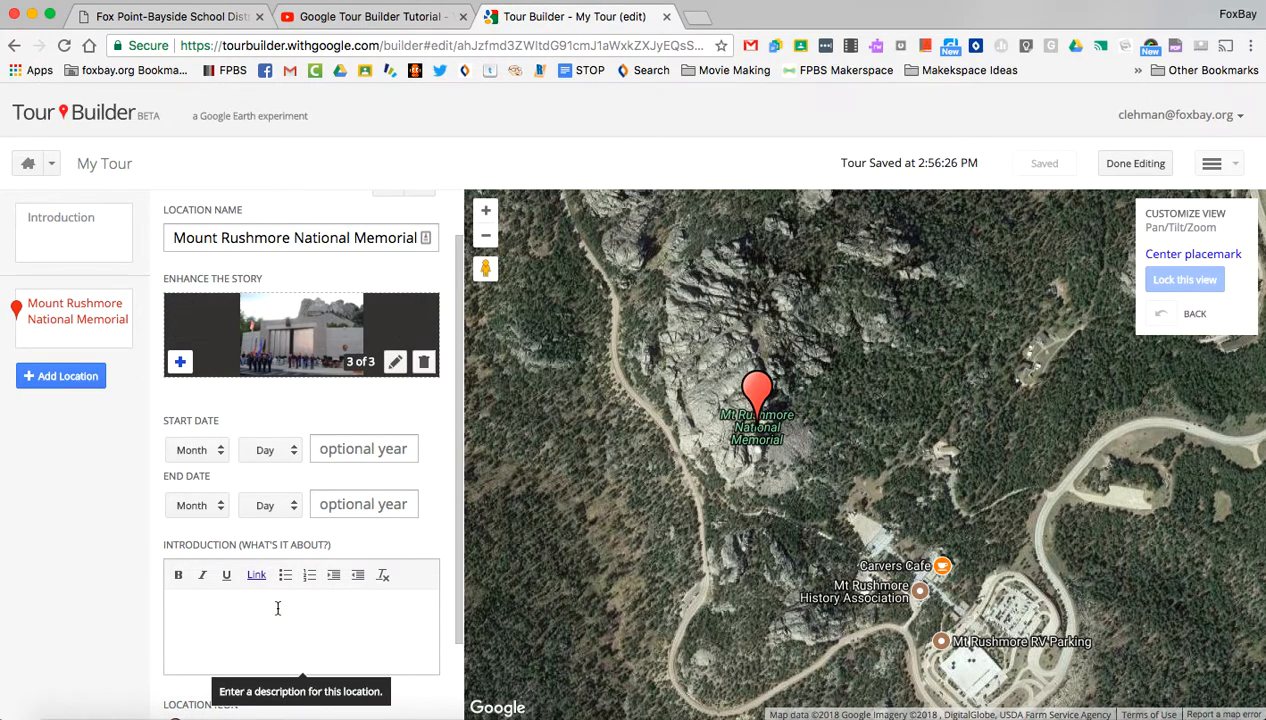
pyautogui.write('Where you will')
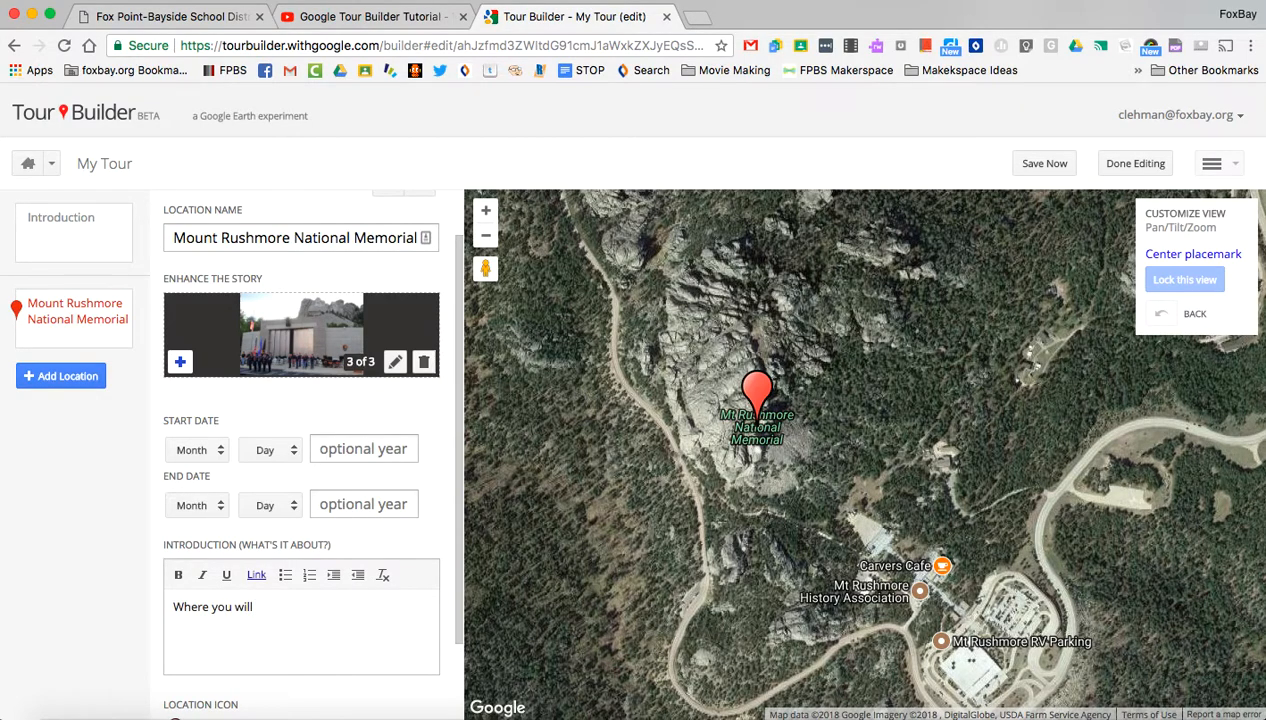
pyautogui.write(' information')
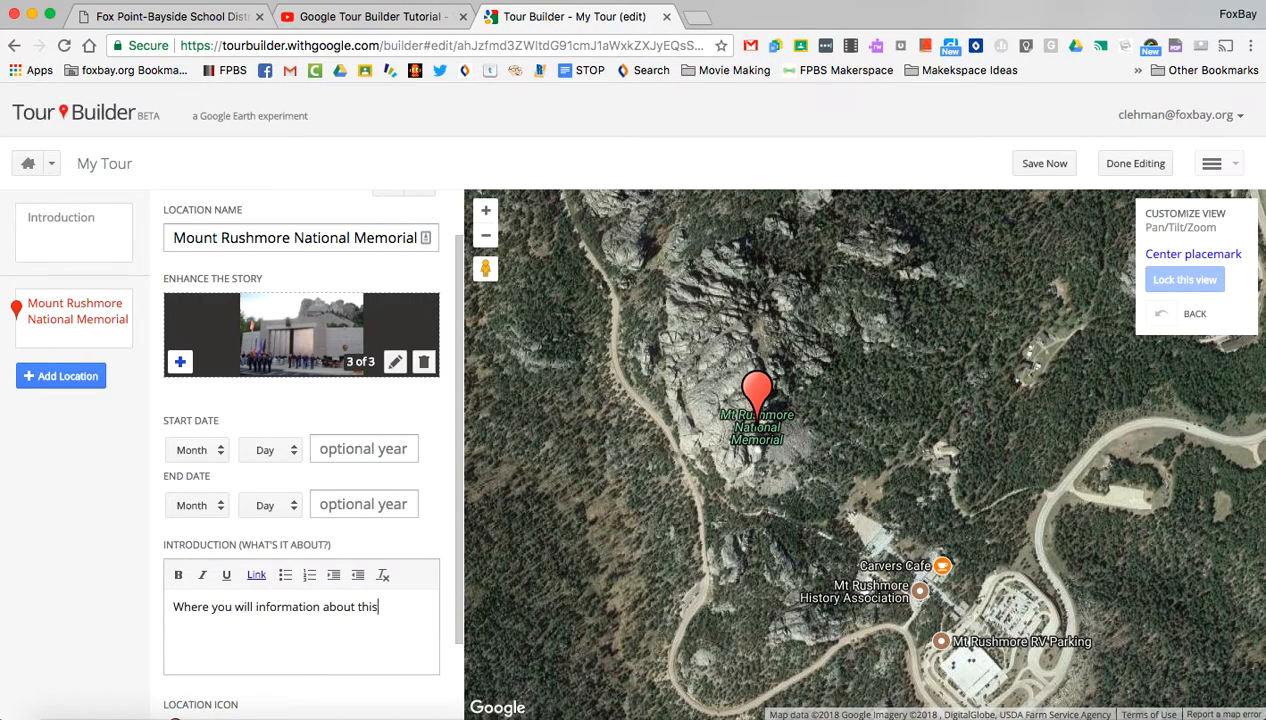
pyautogui.write('about this p')
# - Look over the icons available for the Mount Rushmore location and close the icon chooser without picking one
pyautogui.scroll(-2, 244, 578)
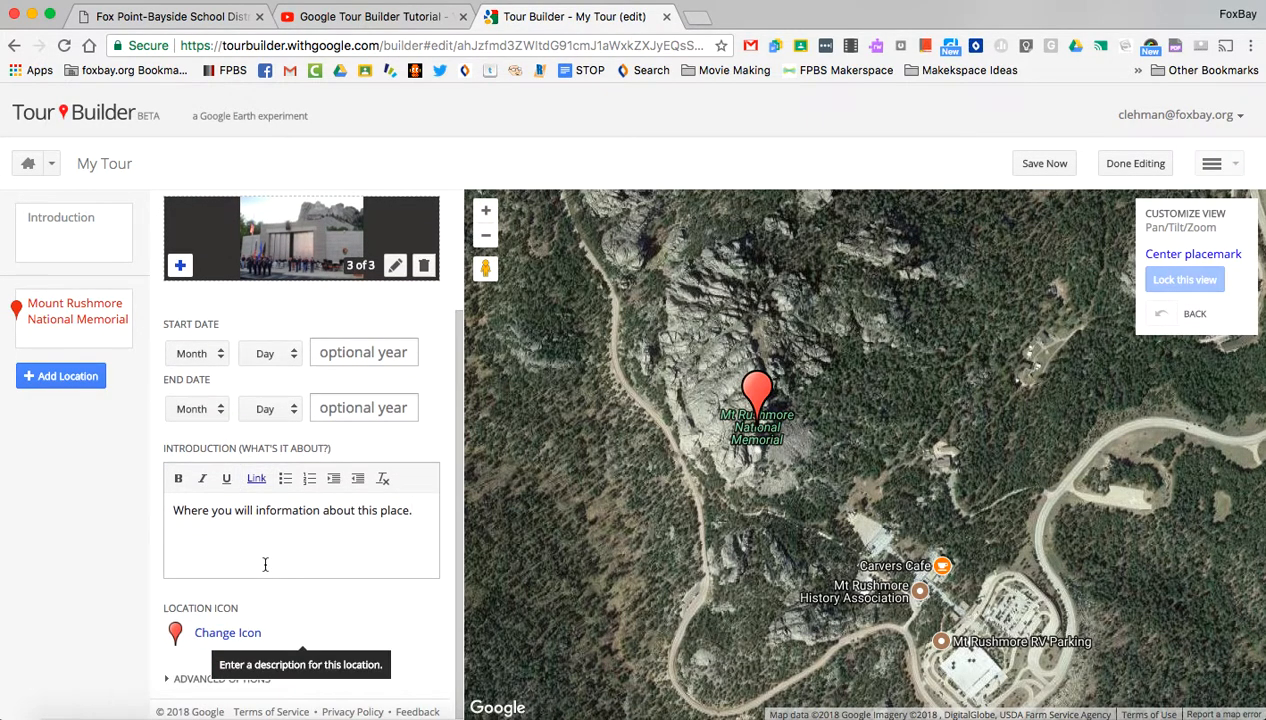
pyautogui.click(226, 634)
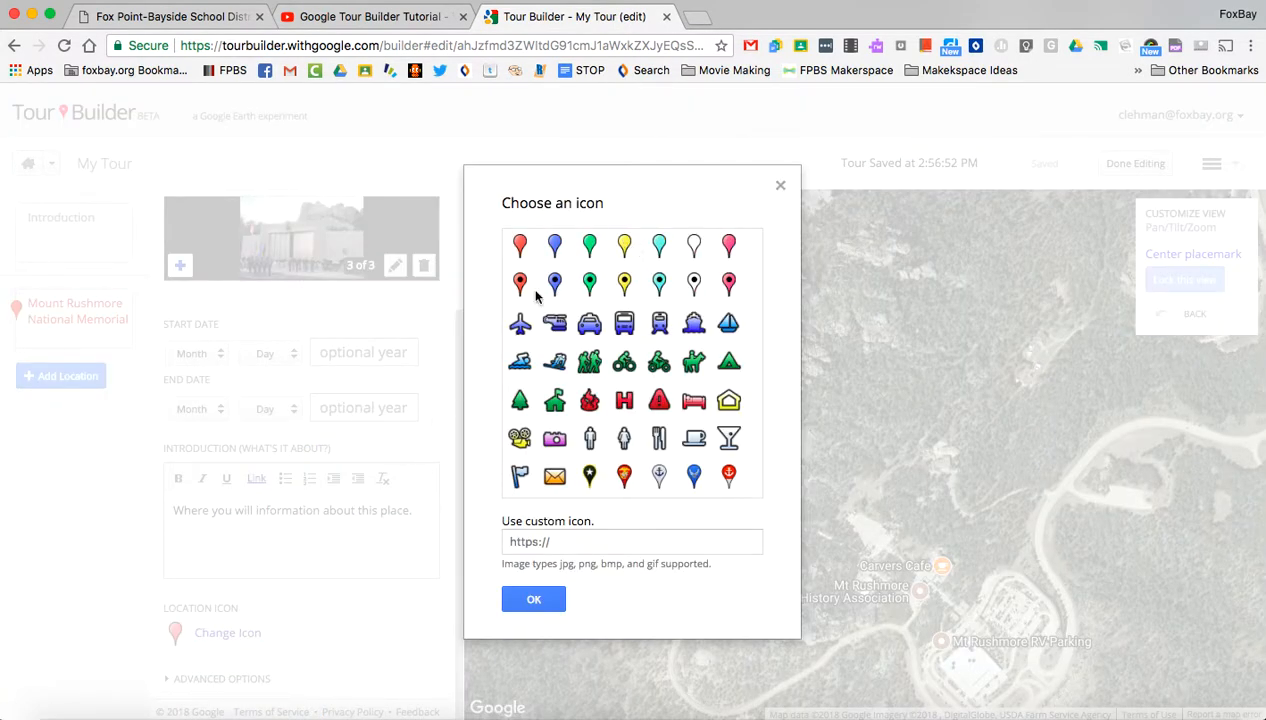
pyautogui.click(781, 186)
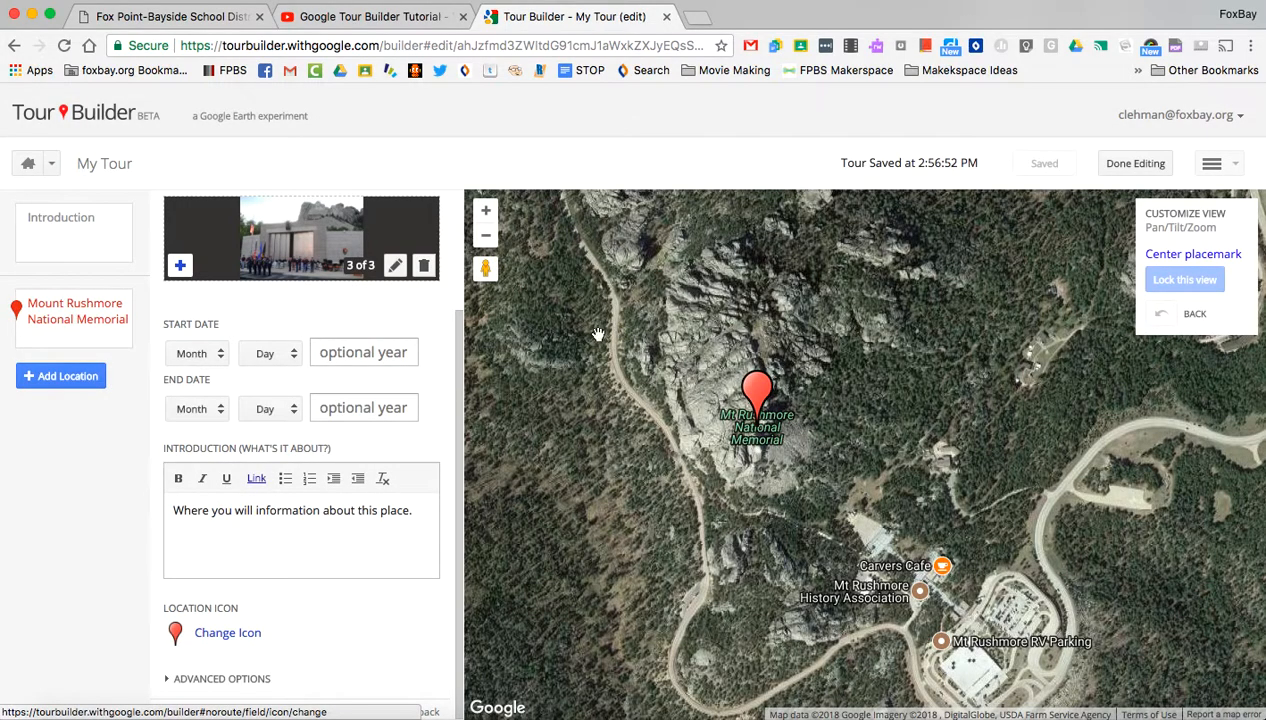
pyautogui.scroll(3, 353, 337)
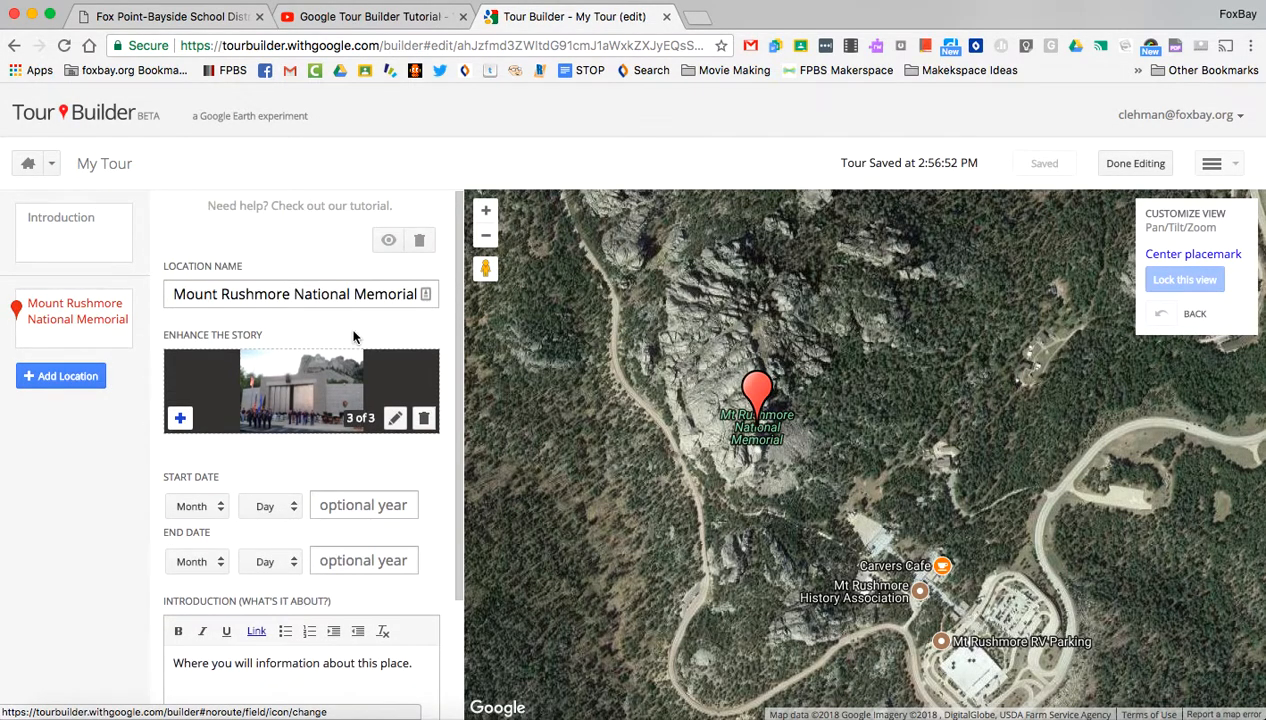
# - Start another tour location and look up "Mall of America", choosing the match at Lindau Lane & Ikea Way, Bloomington
pyautogui.click(64, 377)
pyautogui.click(206, 287)
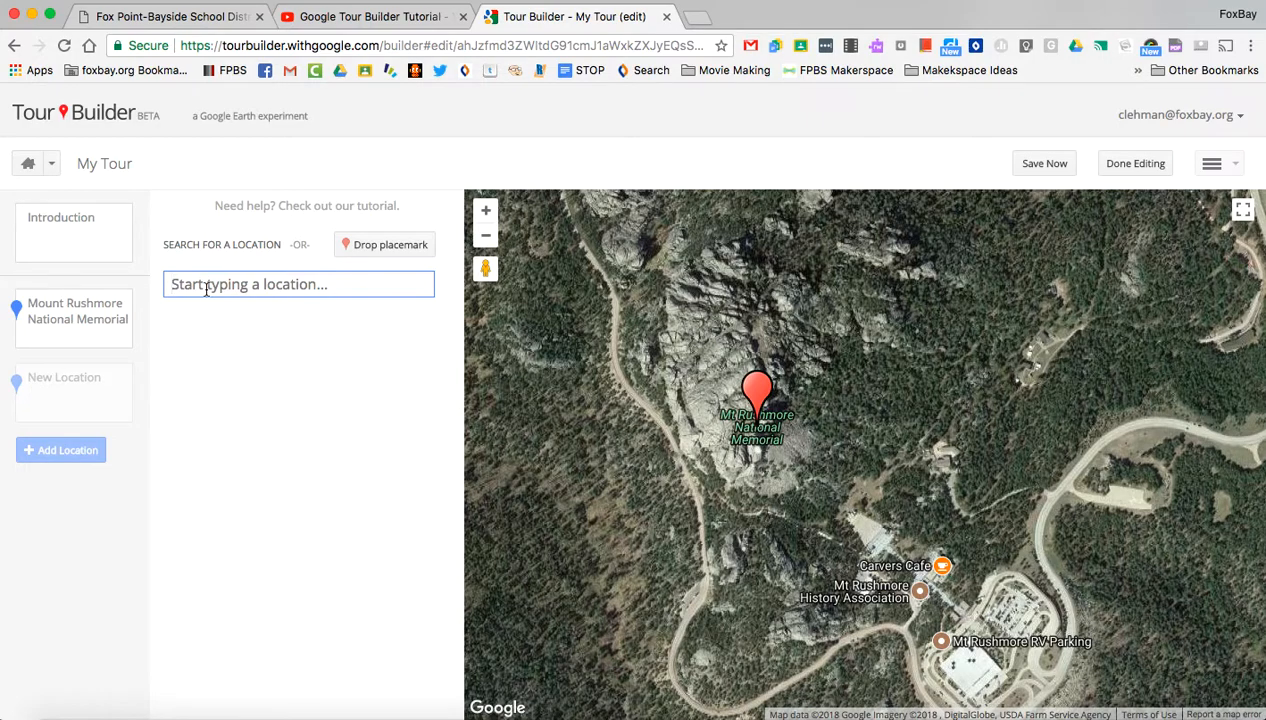
pyautogui.write('Mall of America')
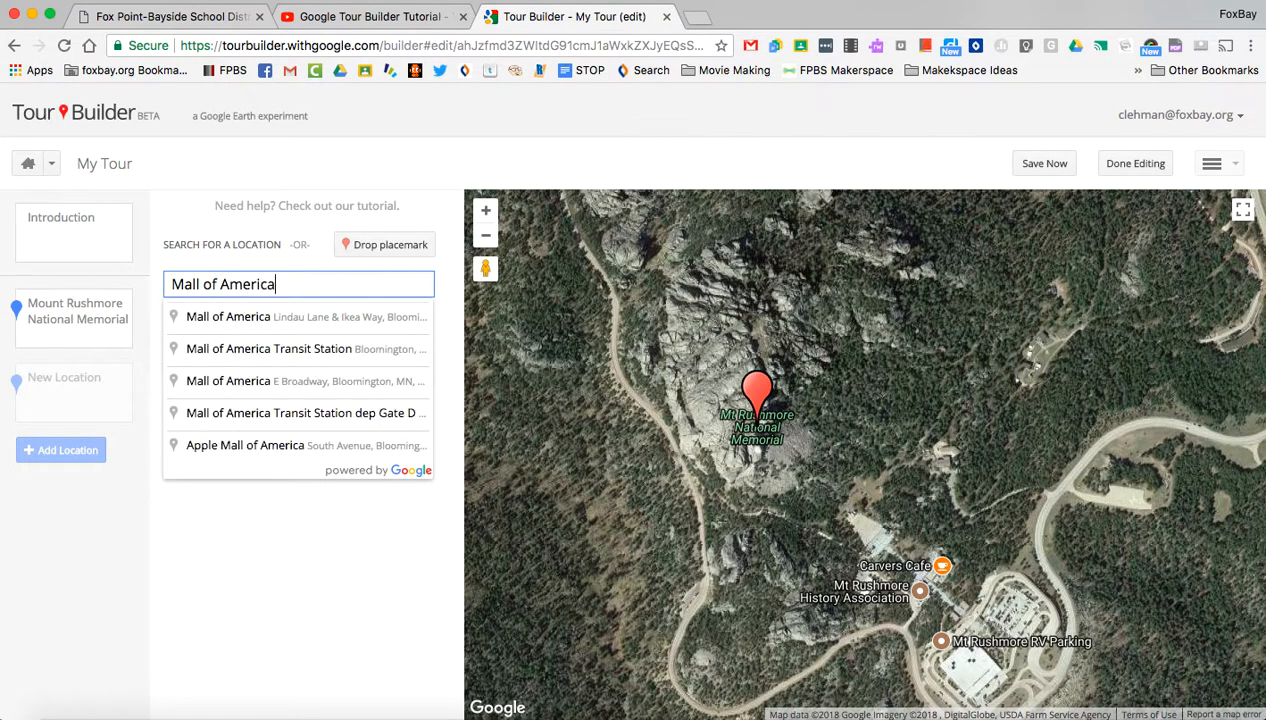
pyautogui.click(212, 317)
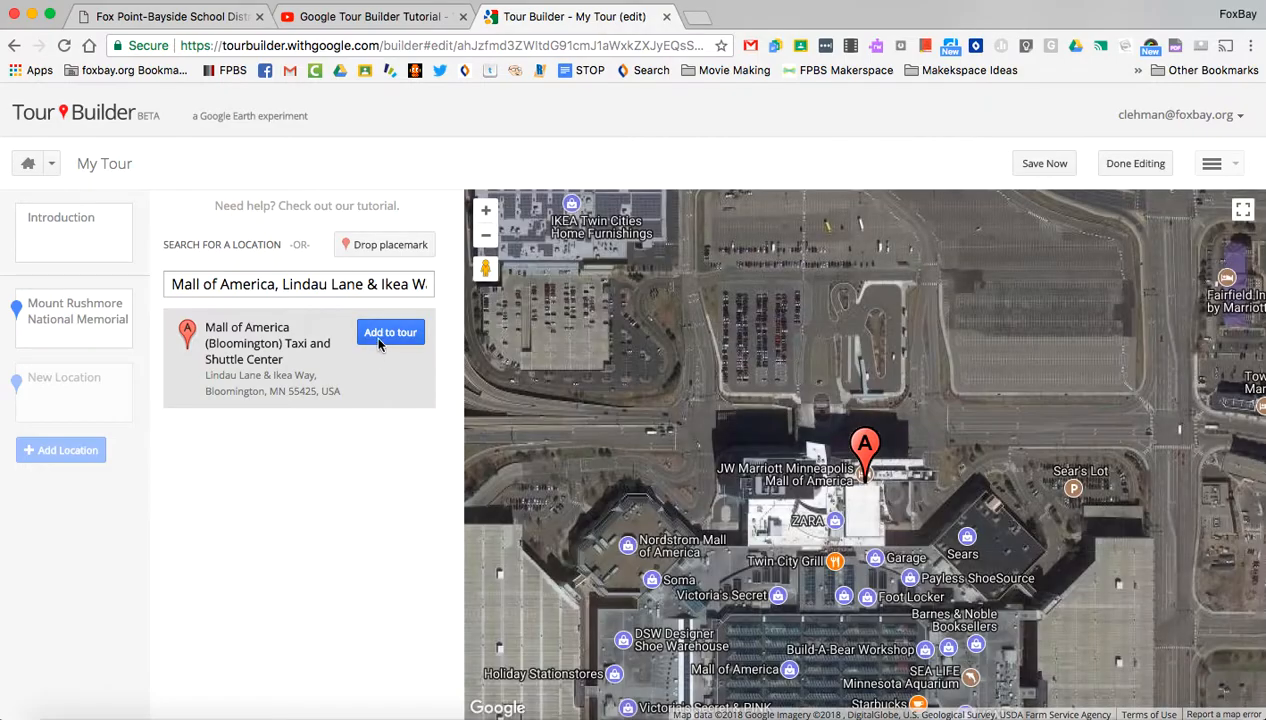
# - Look around Lindau Ln beside the Mall of America in Street View and return to the map
pyautogui.moveTo(786, 506); pyautogui.dragTo(783, 380)
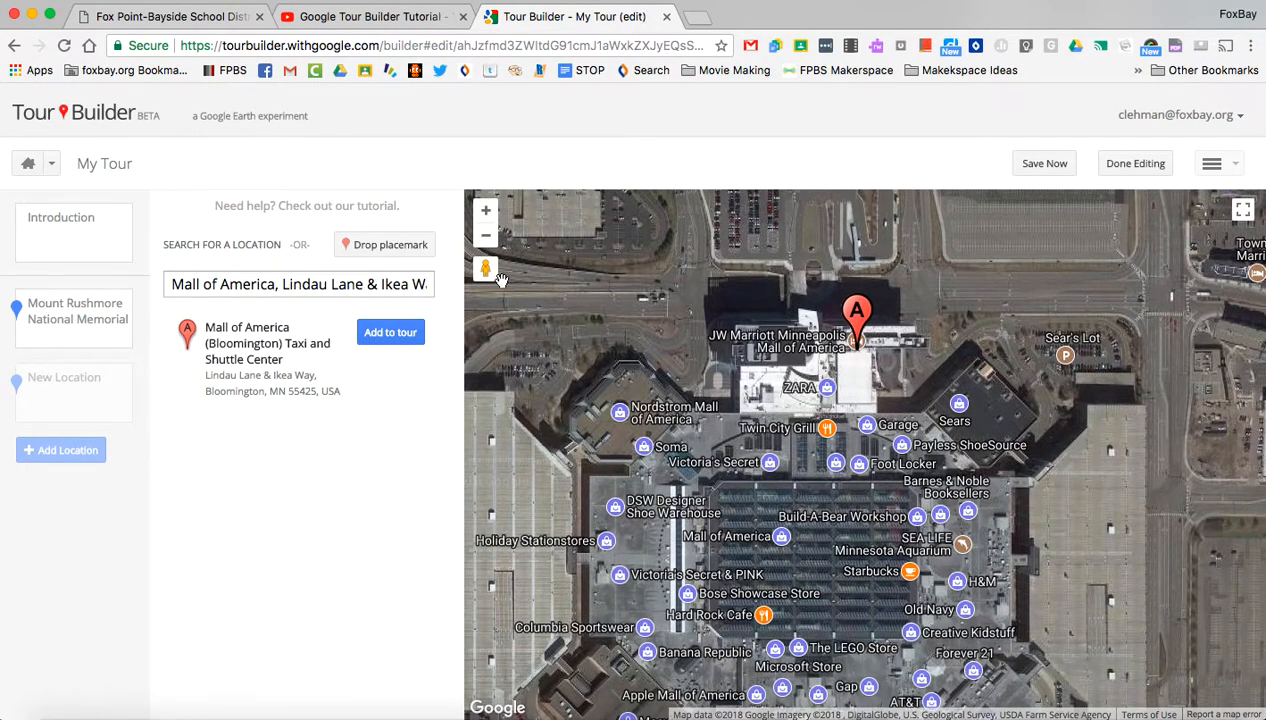
pyautogui.moveTo(485, 270); pyautogui.dragTo(788, 405)
pyautogui.moveTo(783, 430); pyautogui.dragTo(820, 299)
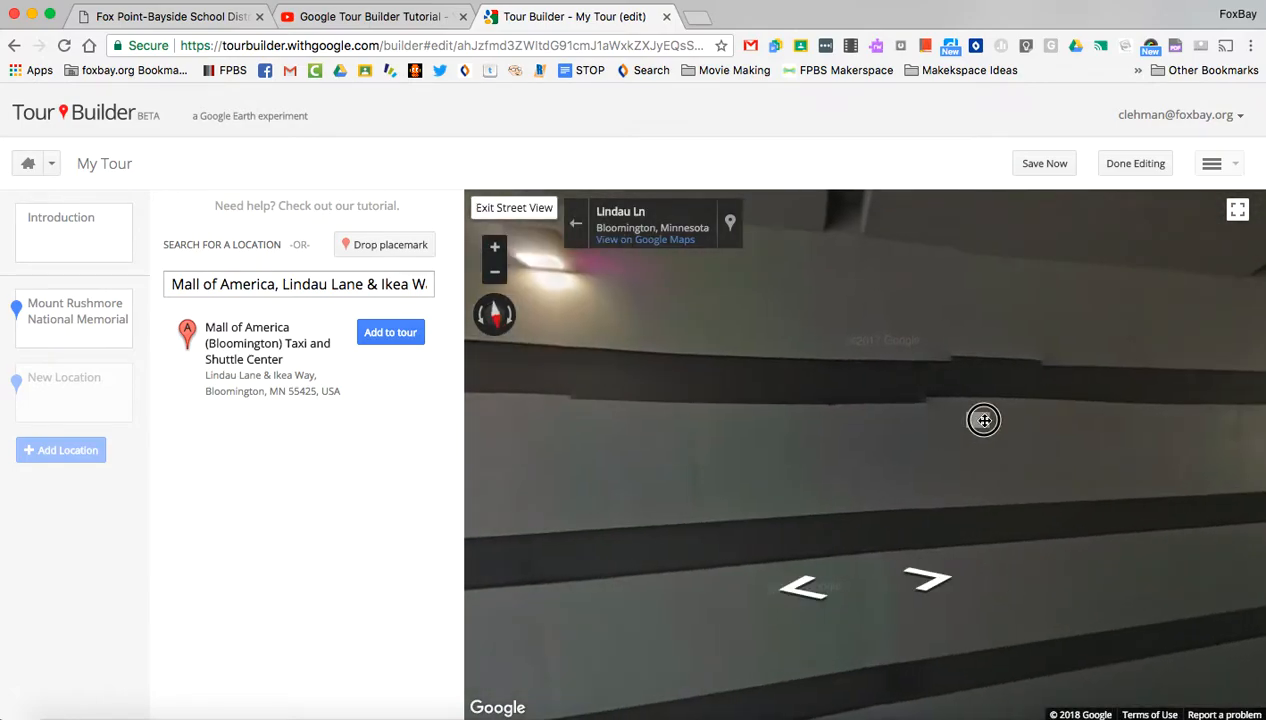
pyautogui.moveTo(677, 437); pyautogui.dragTo(934, 439)
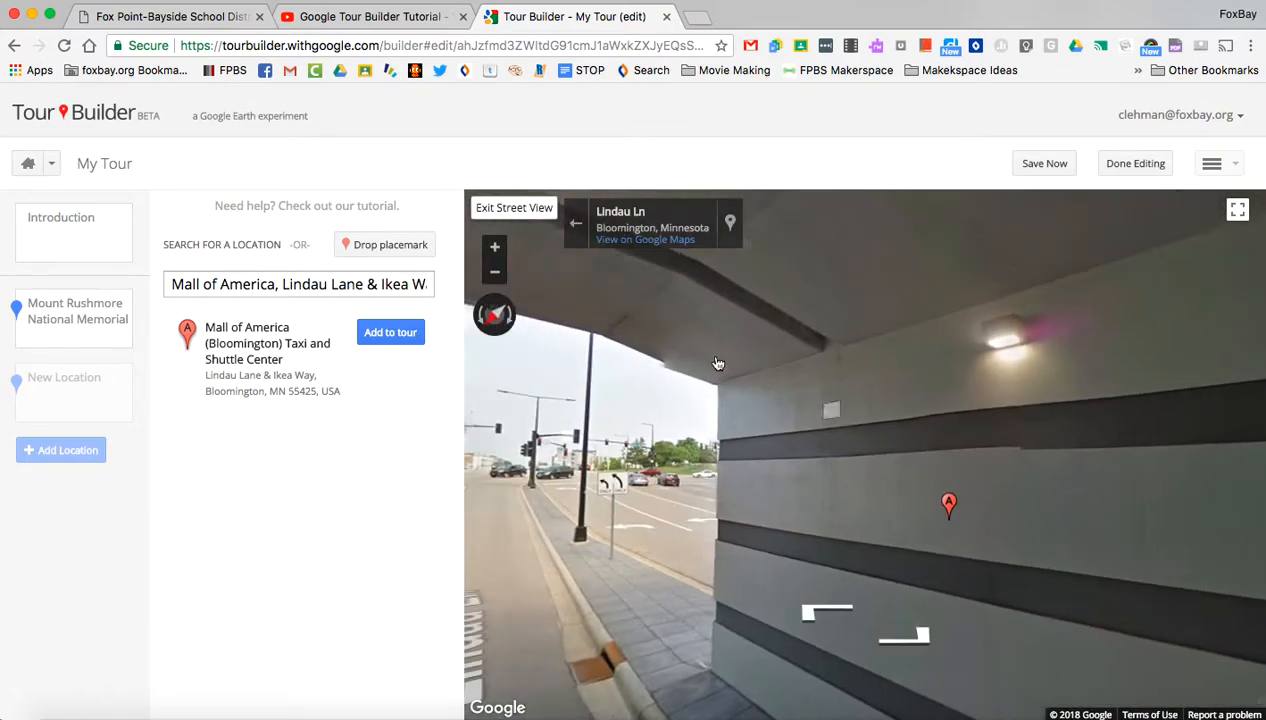
pyautogui.moveTo(593, 406); pyautogui.dragTo(857, 420)
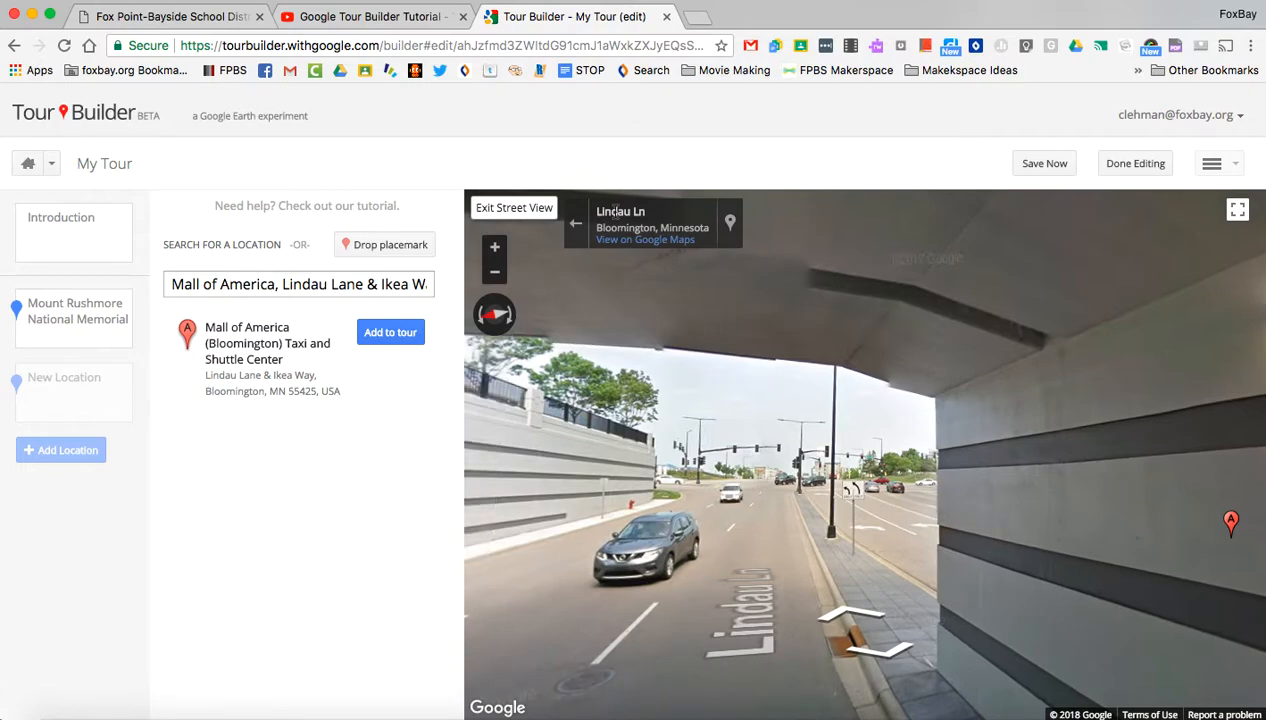
pyautogui.click(577, 229)
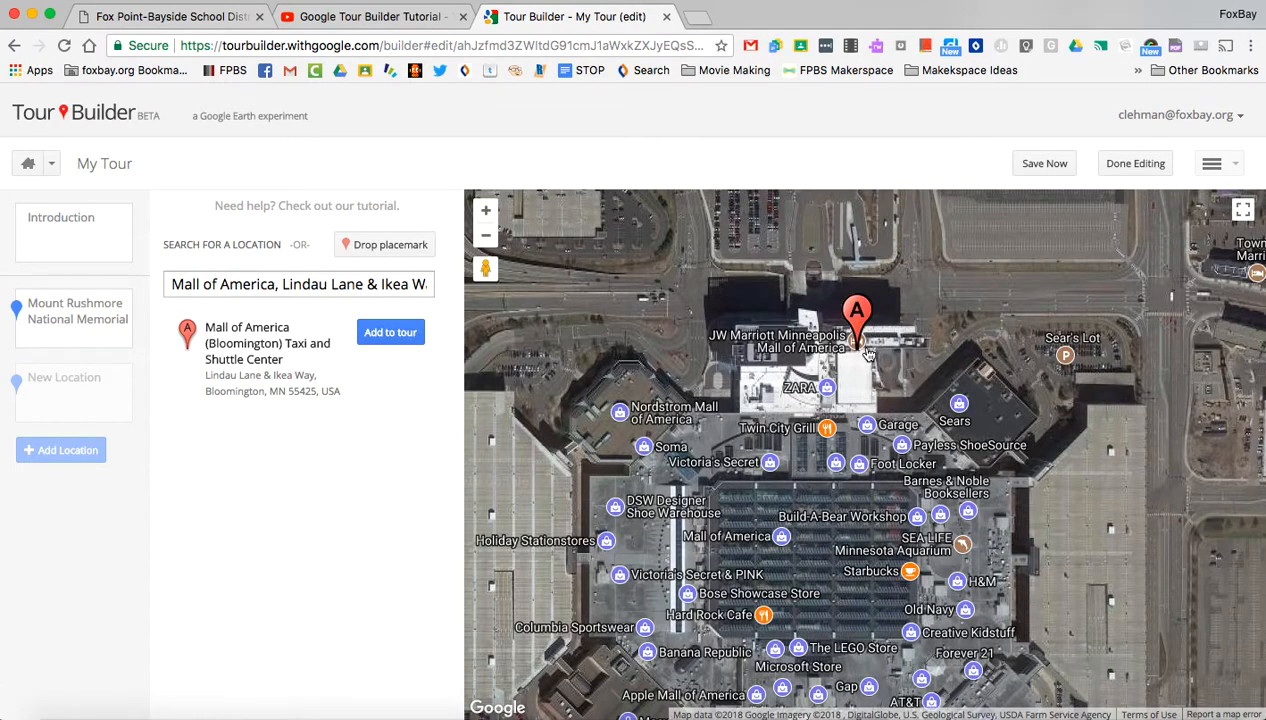
# - Frame the mall's Nordstrom facade in Street View and add the Mall of America (Bloomington) Taxi and Shuttle Center to the tour
pyautogui.moveTo(487, 271); pyautogui.dragTo(692, 368)
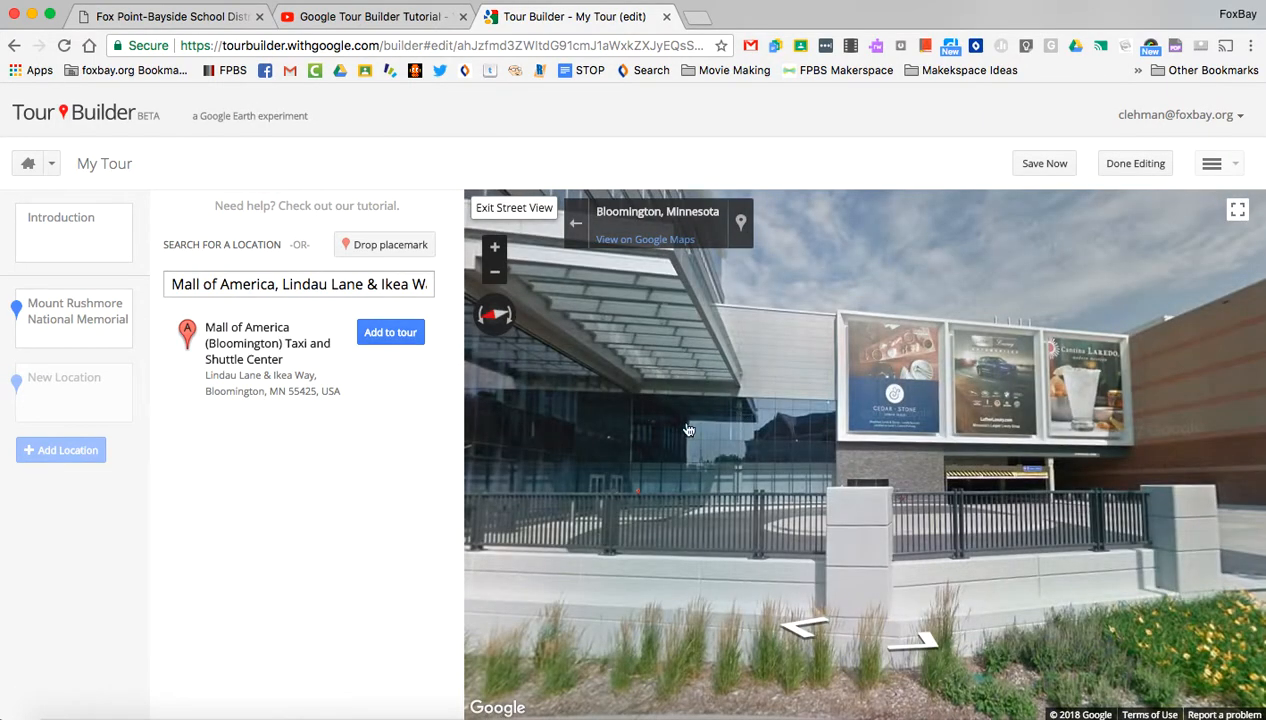
pyautogui.moveTo(682, 421); pyautogui.dragTo(990, 426)
pyautogui.moveTo(637, 422); pyautogui.dragTo(1030, 475)
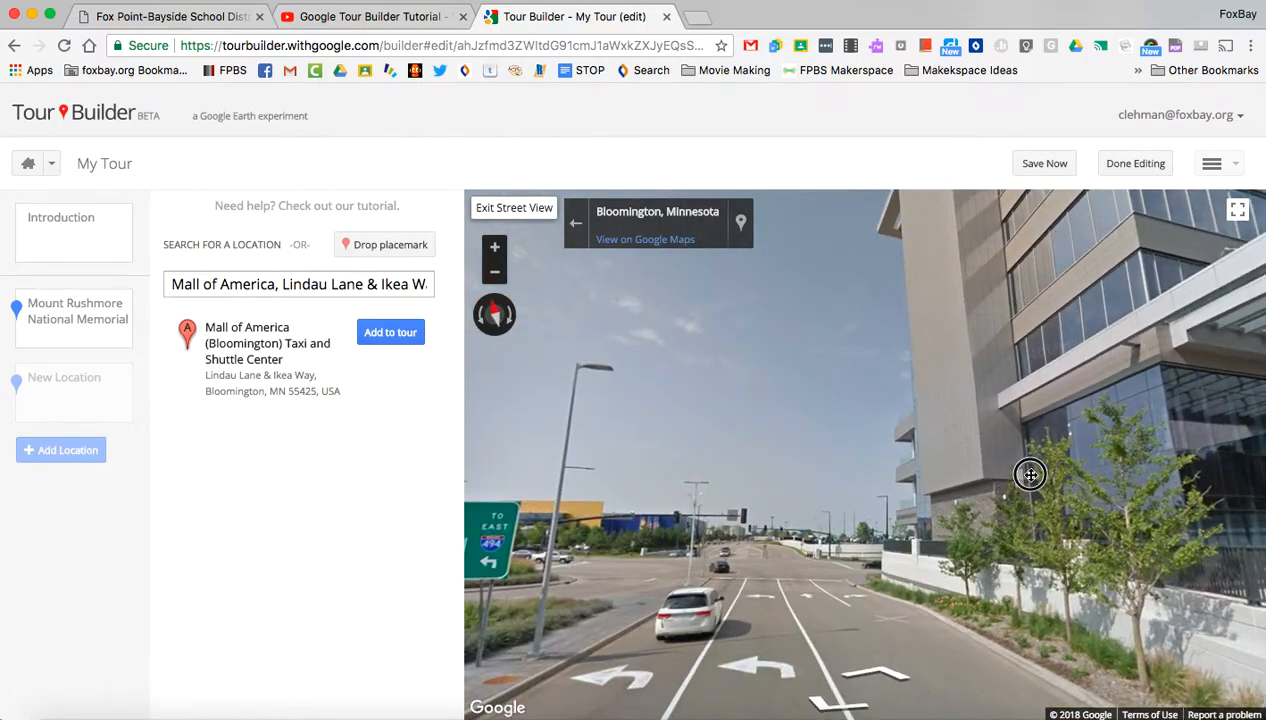
pyautogui.moveTo(681, 500); pyautogui.dragTo(992, 466)
pyautogui.moveTo(605, 493); pyautogui.dragTo(1012, 472)
pyautogui.moveTo(592, 457); pyautogui.dragTo(1010, 452)
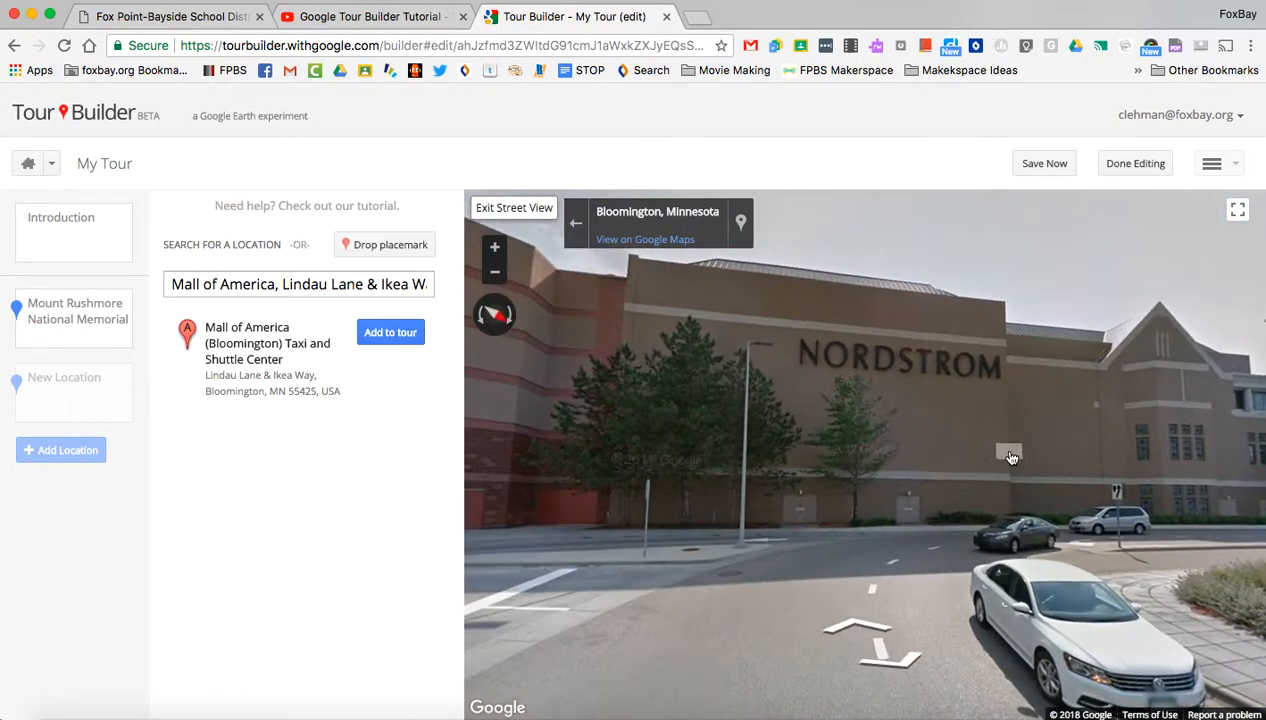
pyautogui.moveTo(661, 432); pyautogui.dragTo(837, 495)
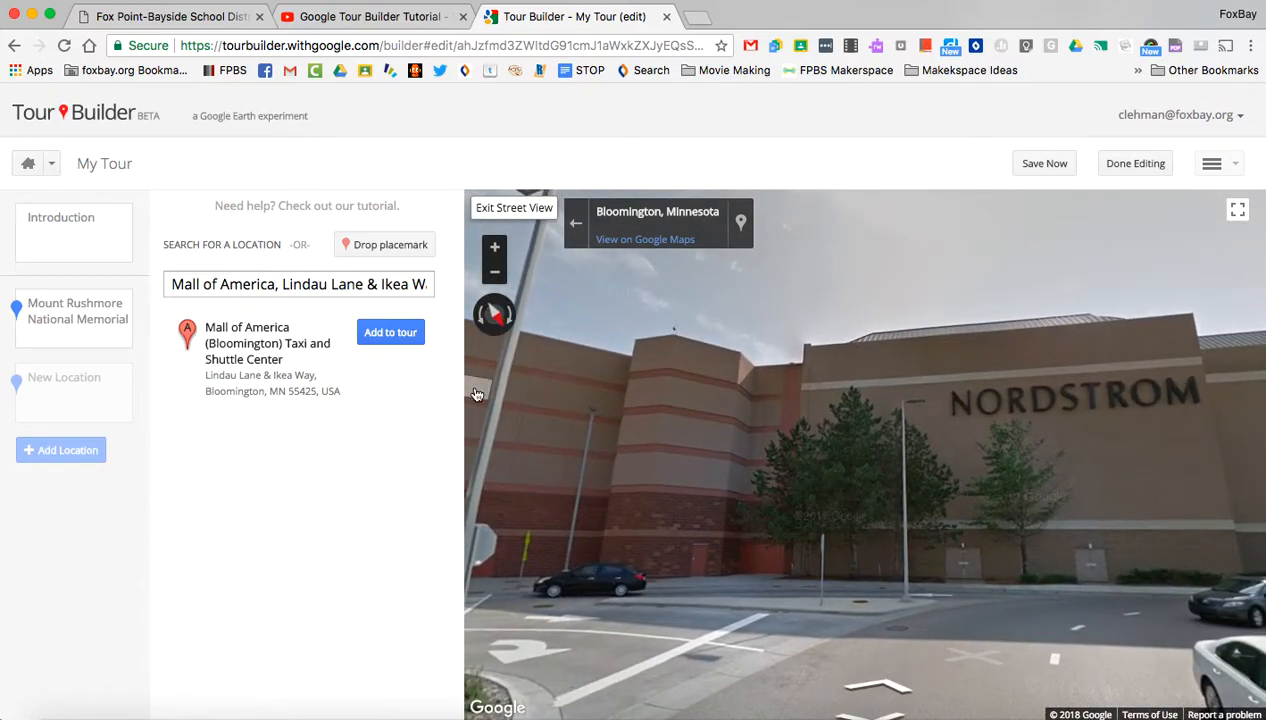
pyautogui.click(389, 336)
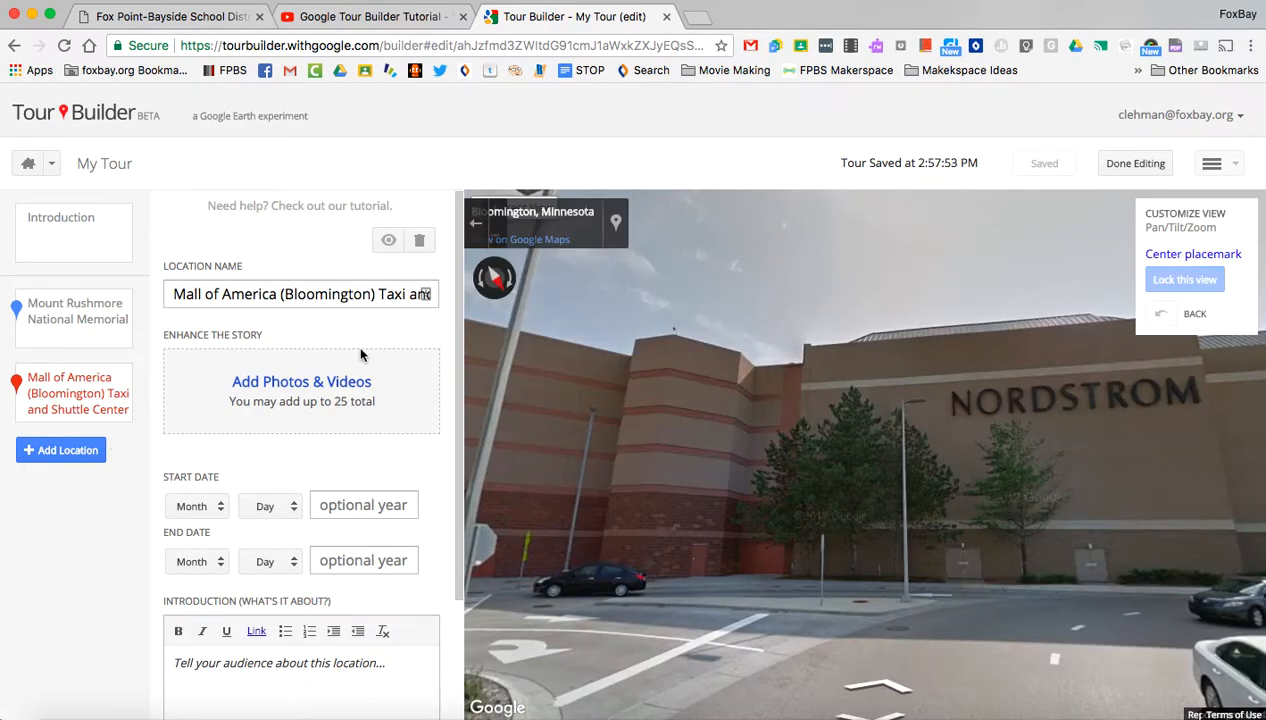
# - Finish editing the tour and review its sharing settings, including the link, access and invitation options
pyautogui.click(1134, 164)
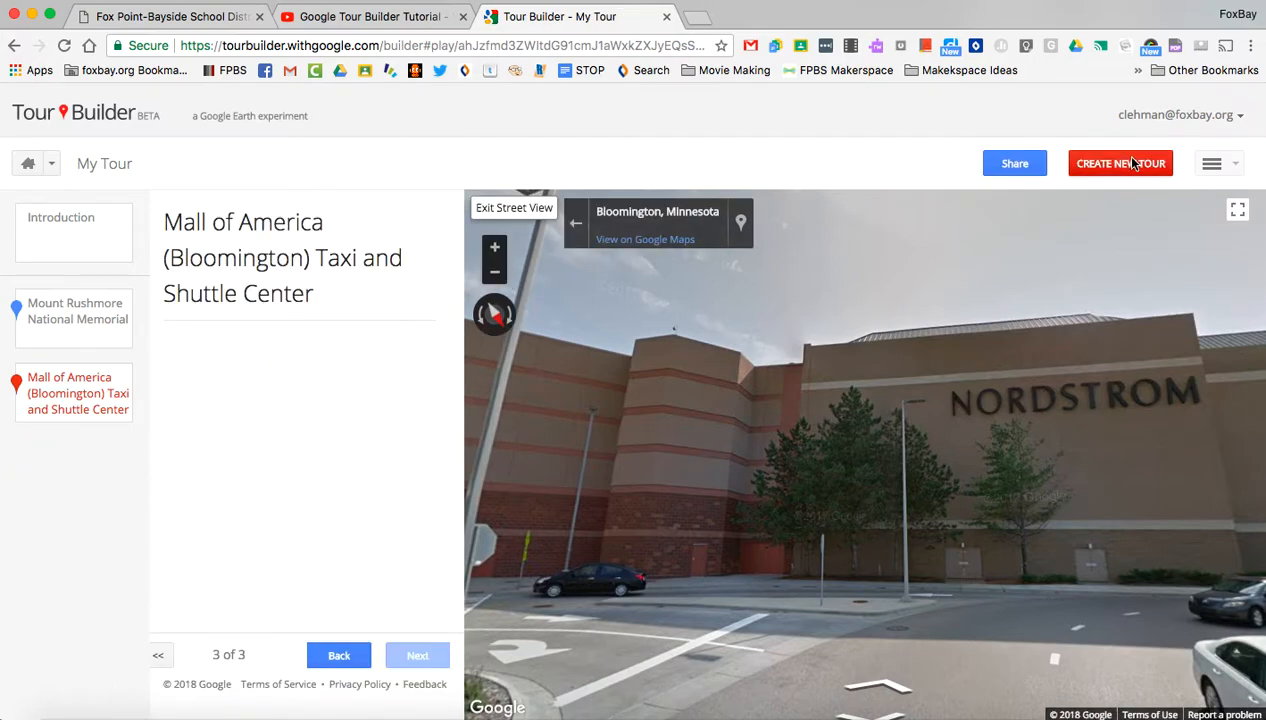
pyautogui.click(1012, 166)
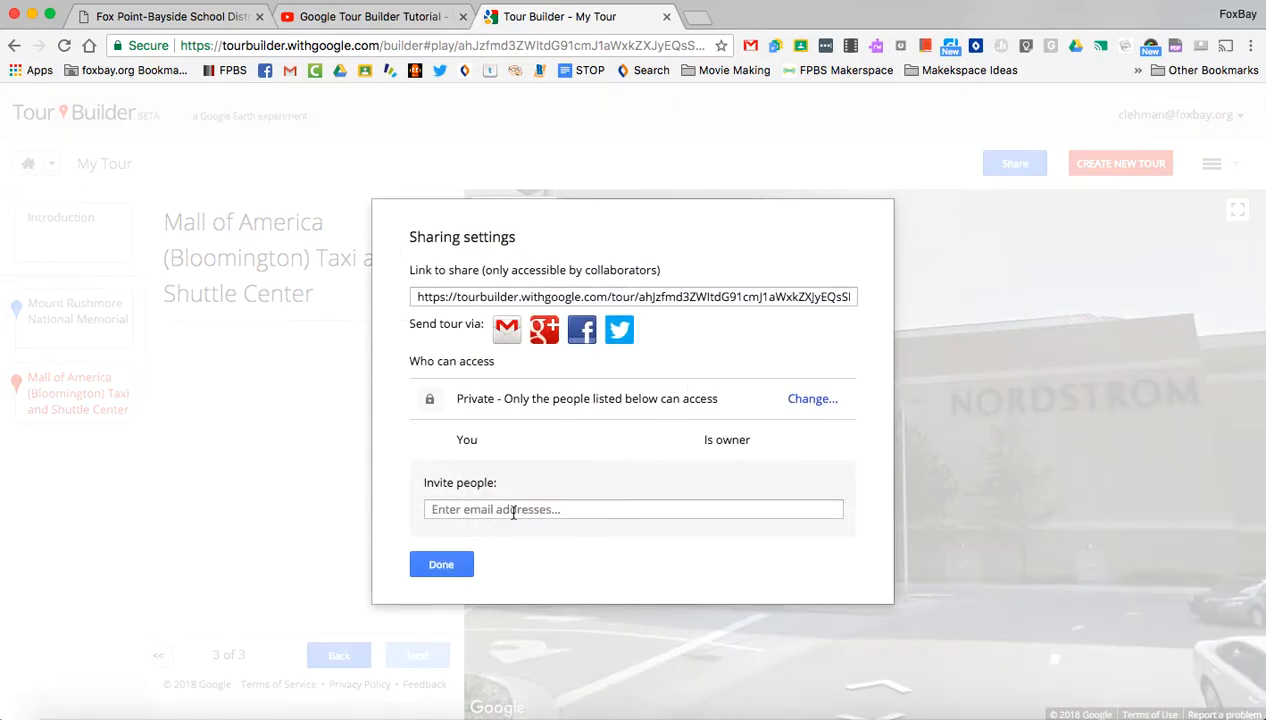
pyautogui.click(441, 565)
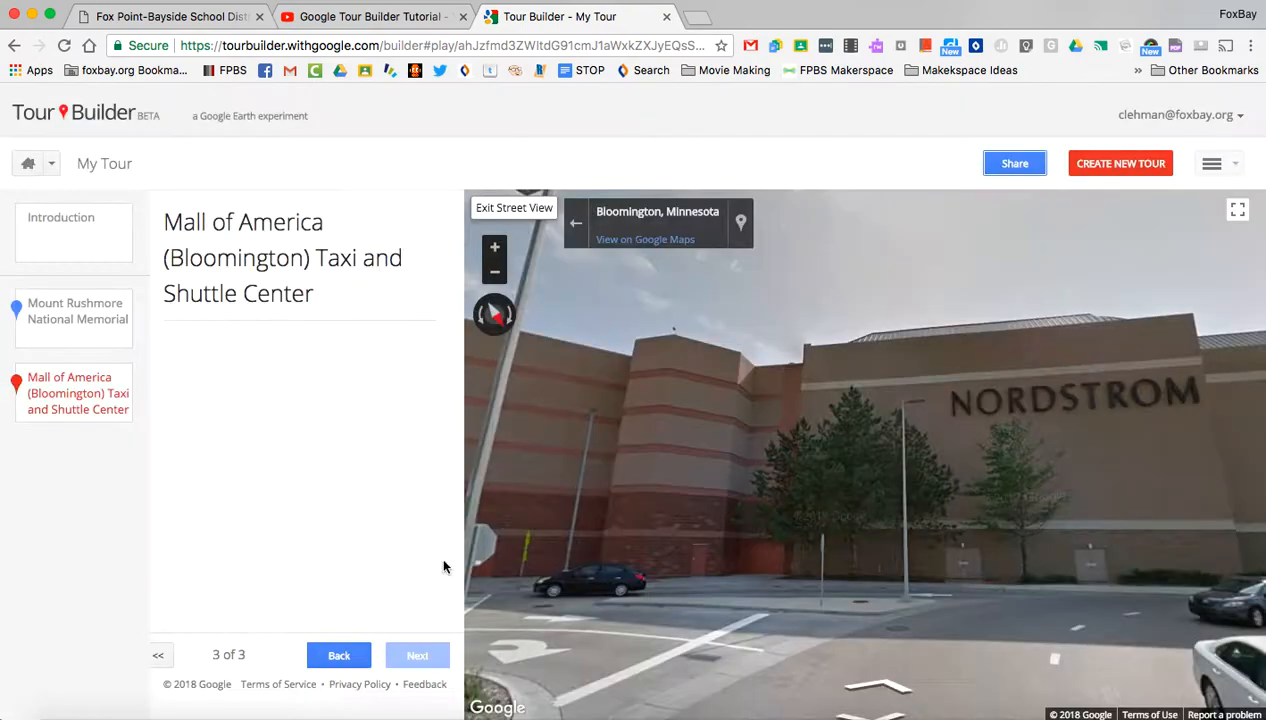
# - Play the tour full screen, going back to its introduction and forward through Mount Rushmore and its second photo to the Mall of America
pyautogui.click(1229, 169)
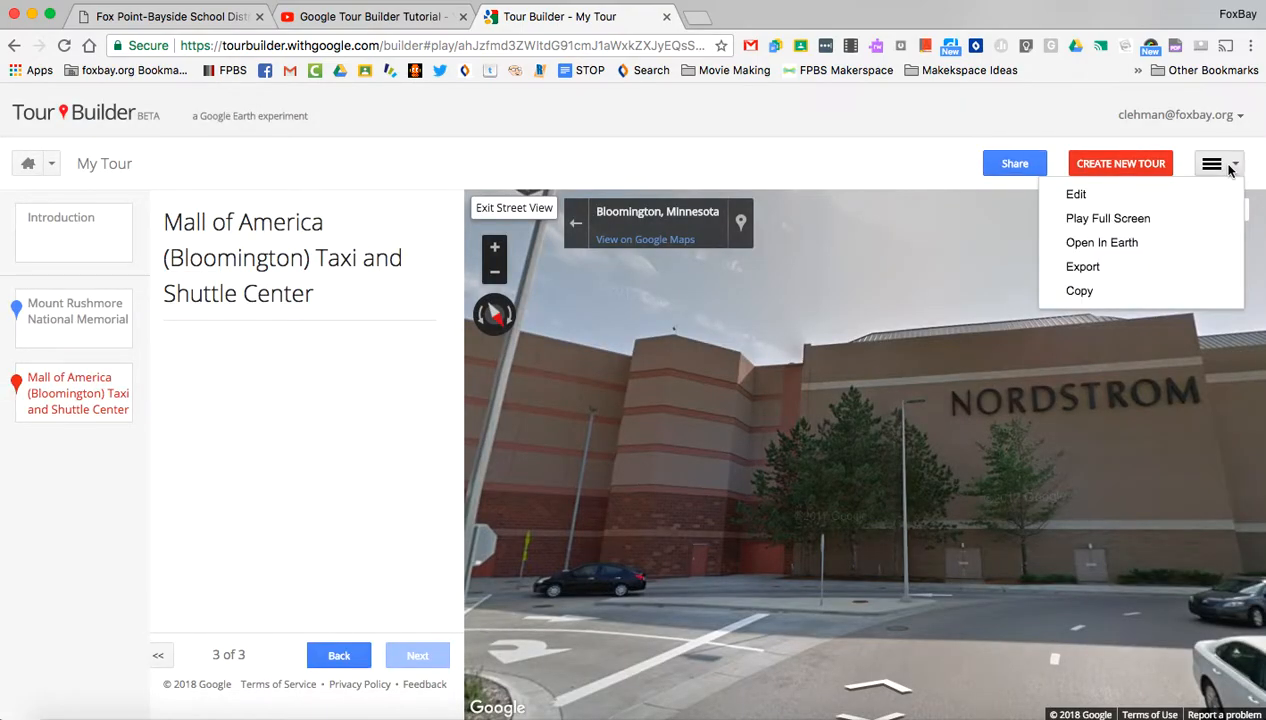
pyautogui.click(1182, 220)
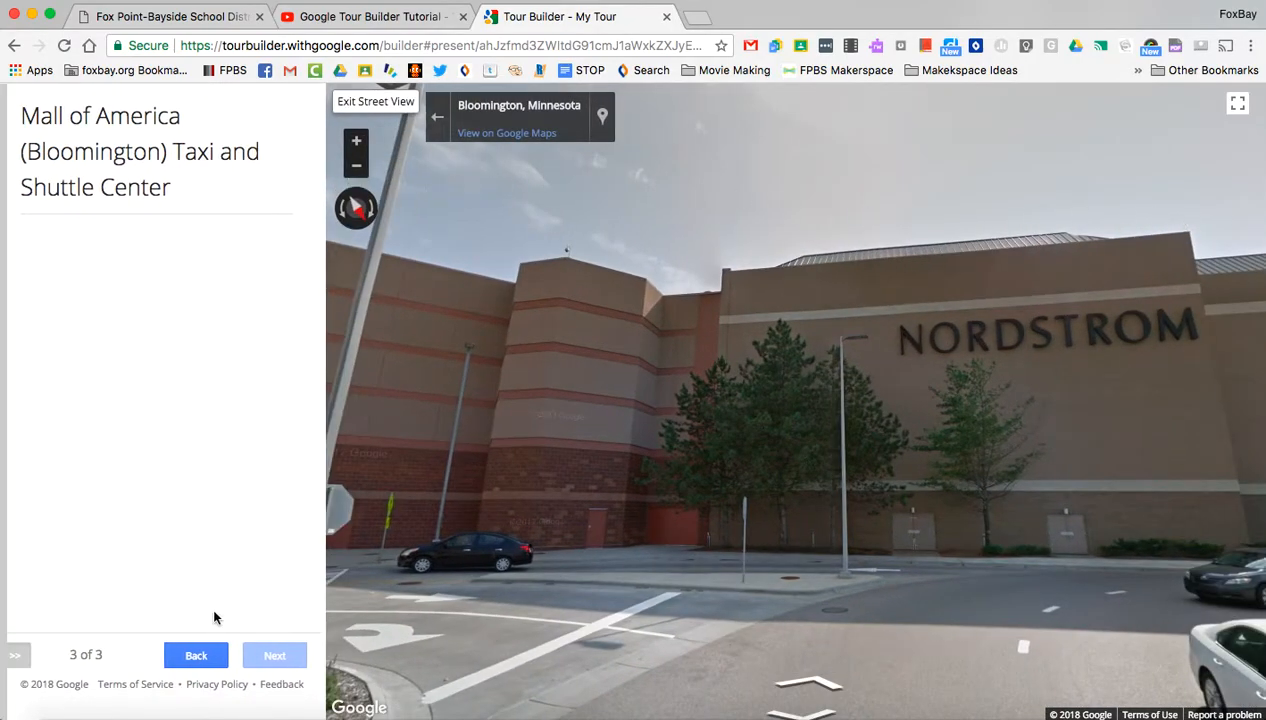
pyautogui.click(176, 658)
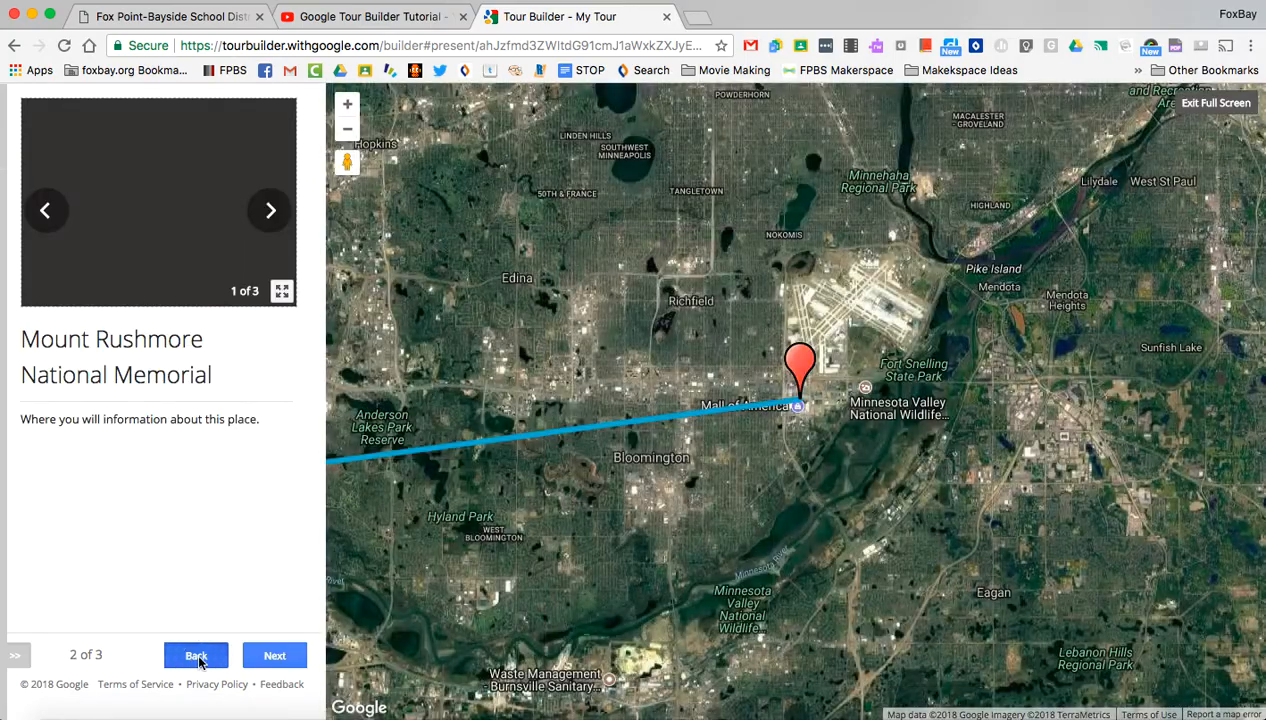
pyautogui.click(198, 658)
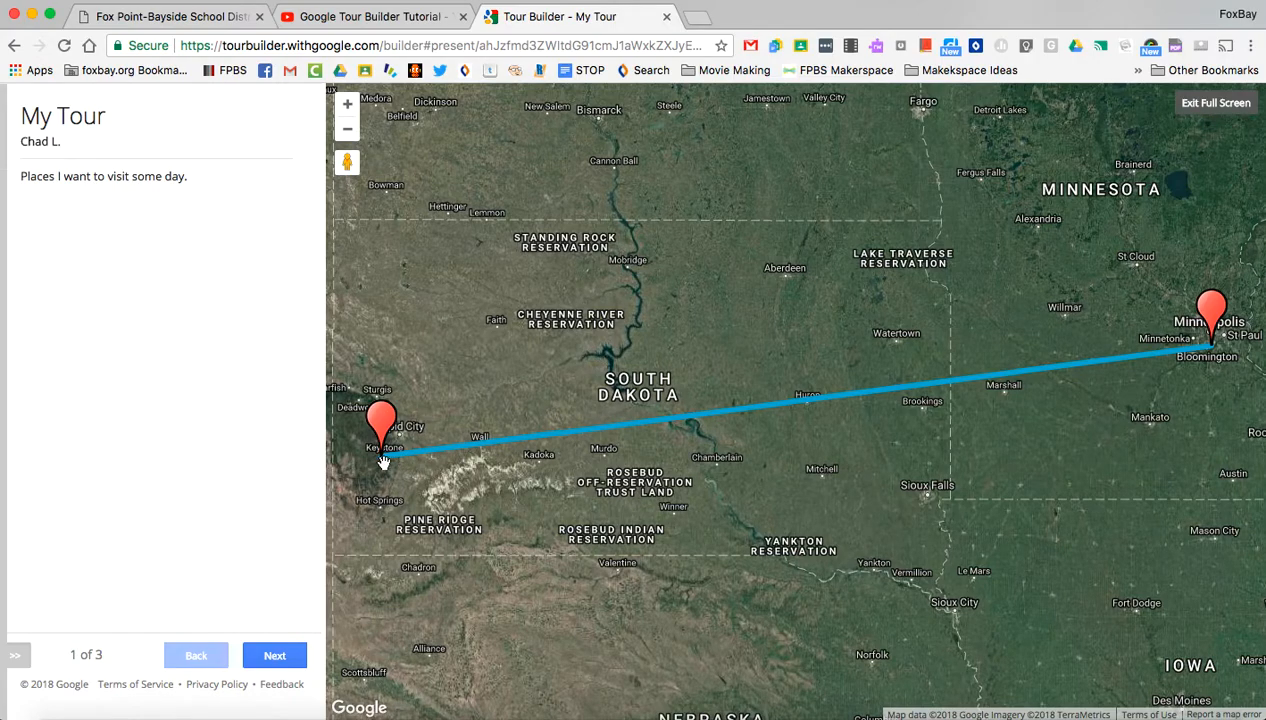
pyautogui.click(276, 667)
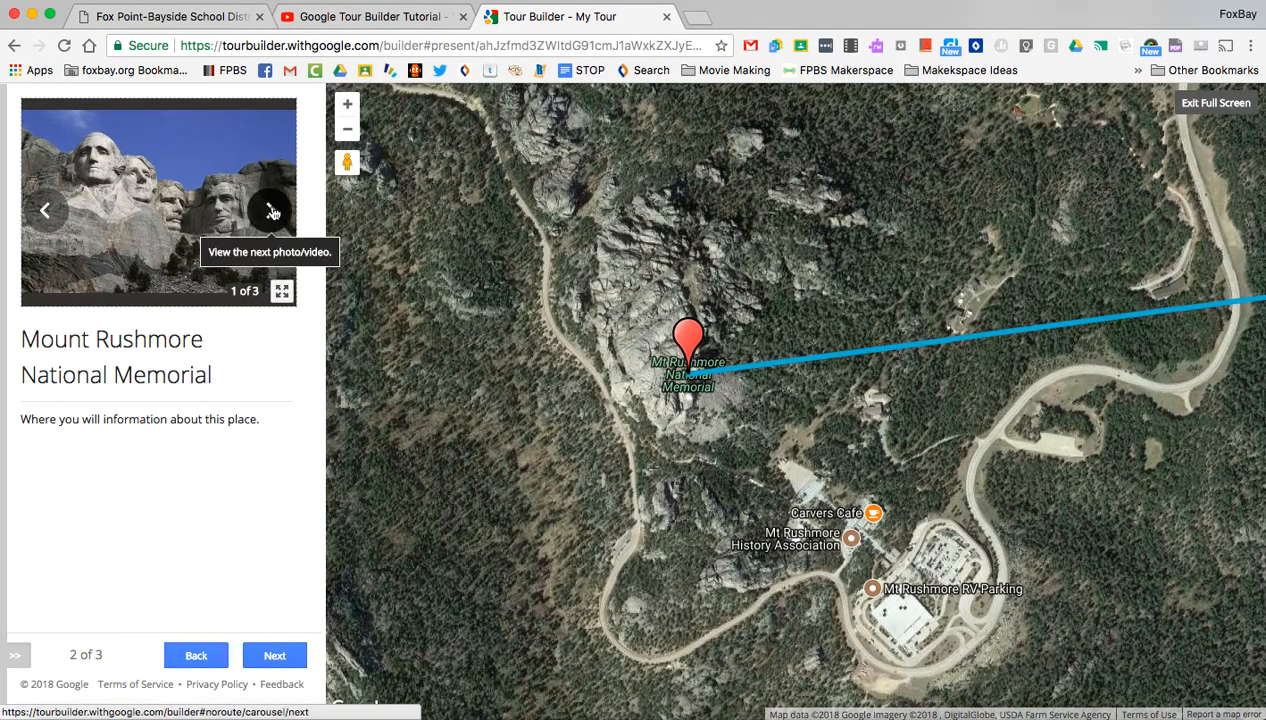
pyautogui.click(271, 211)
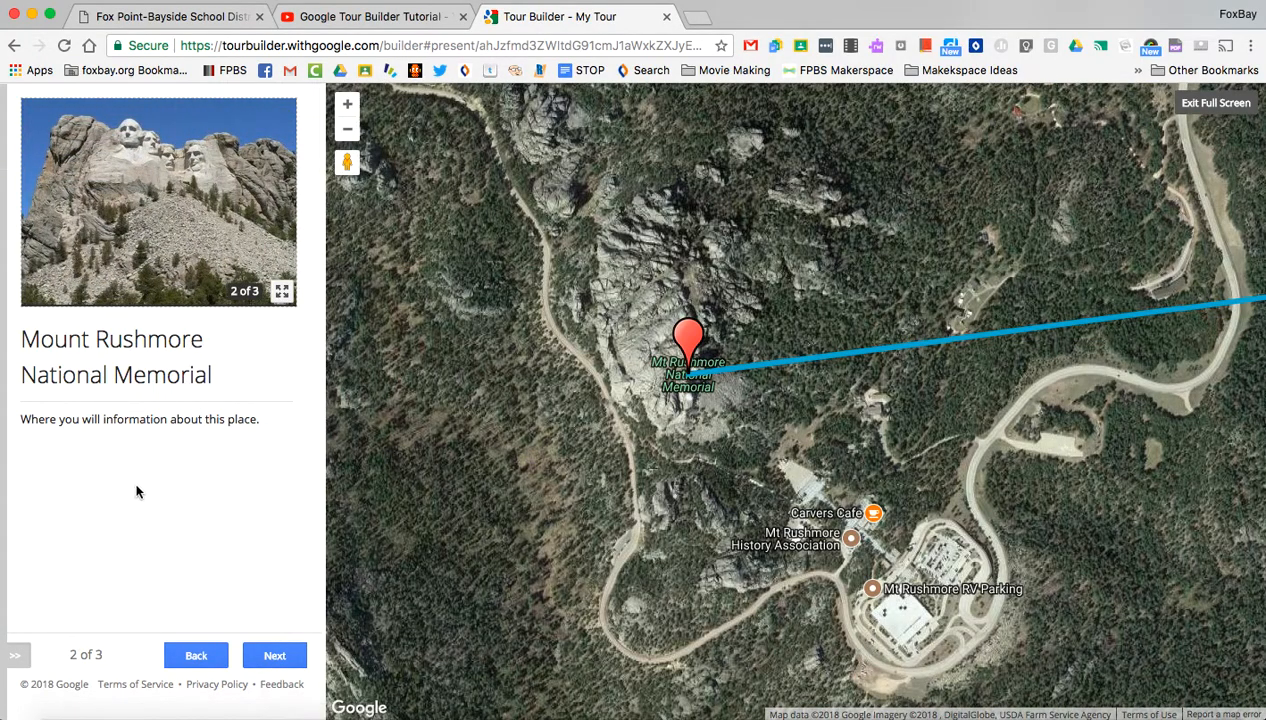
pyautogui.click(270, 653)
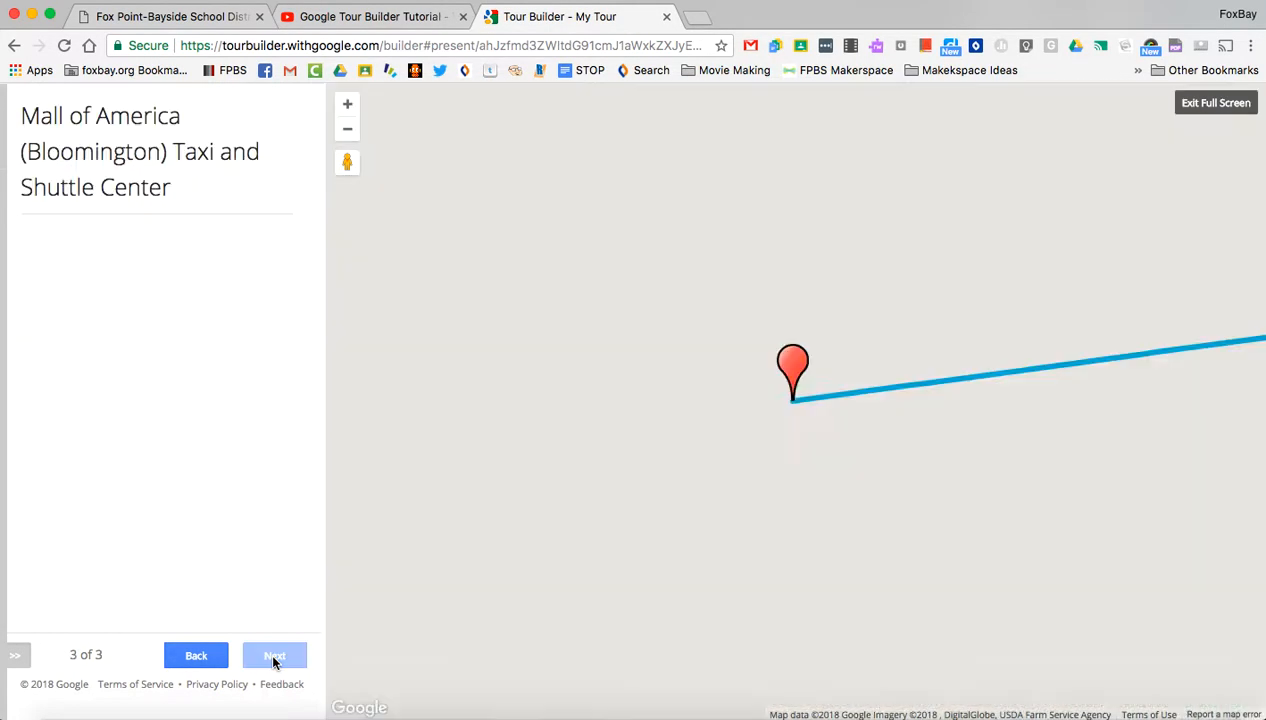